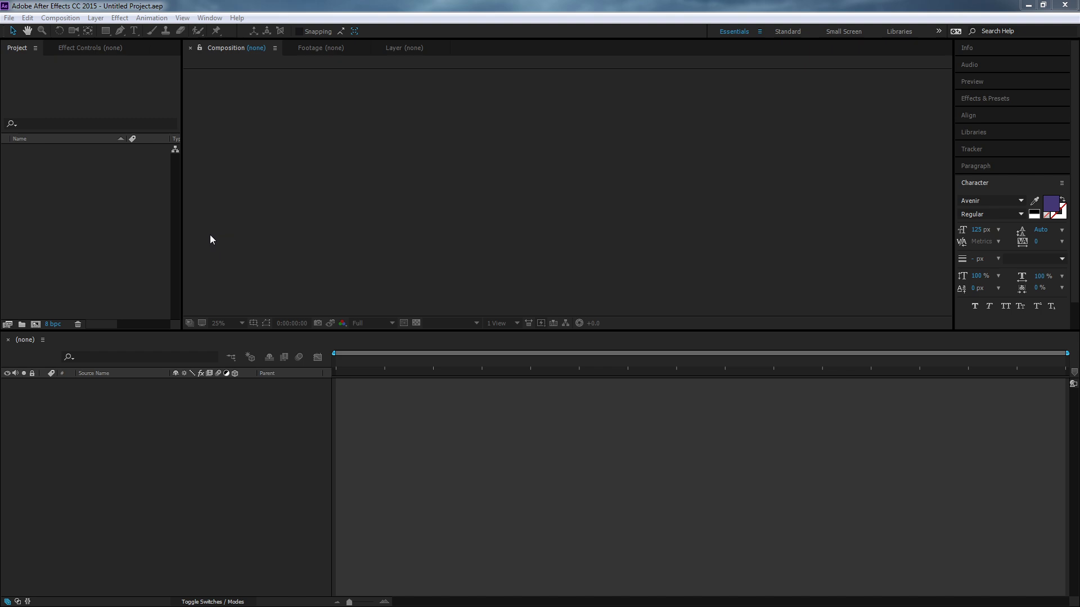
- Create a new 1920 x 1080 composition named Mask Demo at 30 fps, lasting 10 seconds
left_click(60, 17)
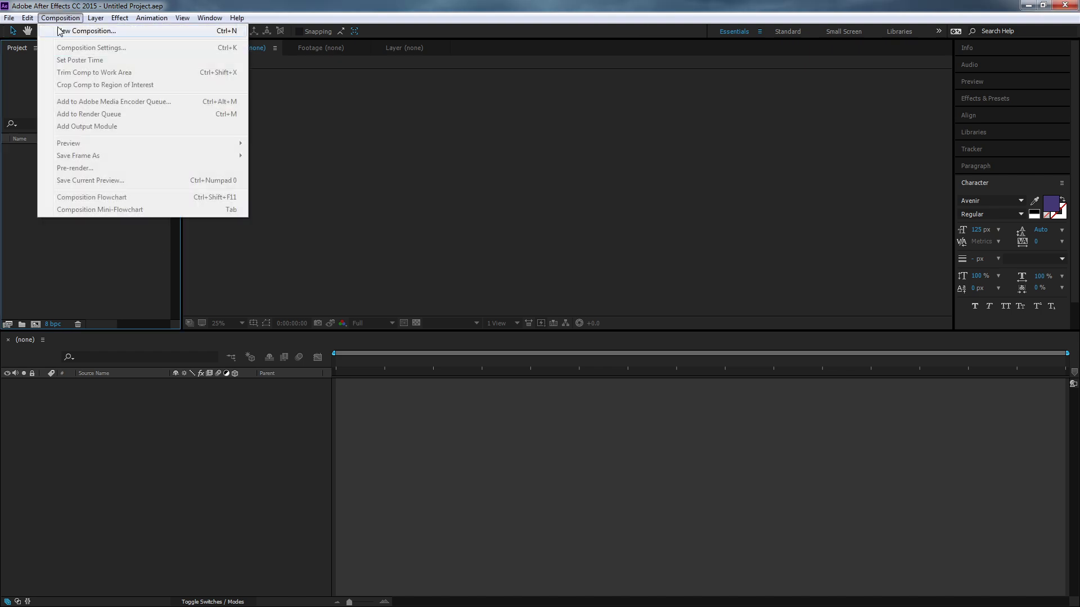
left_click(73, 31)
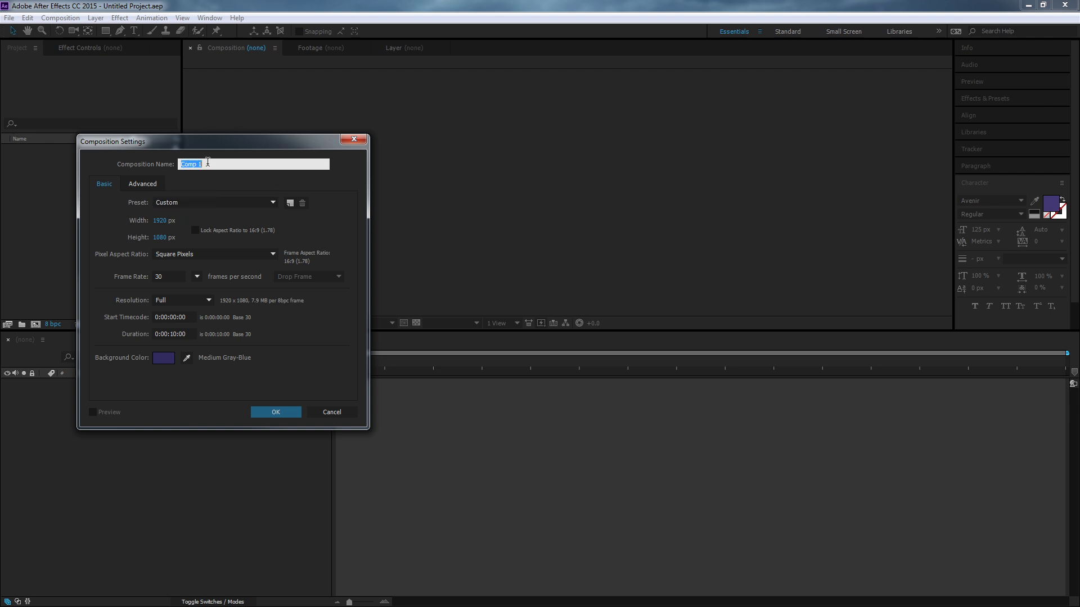
type("Mask Demo")
left_click(275, 413)
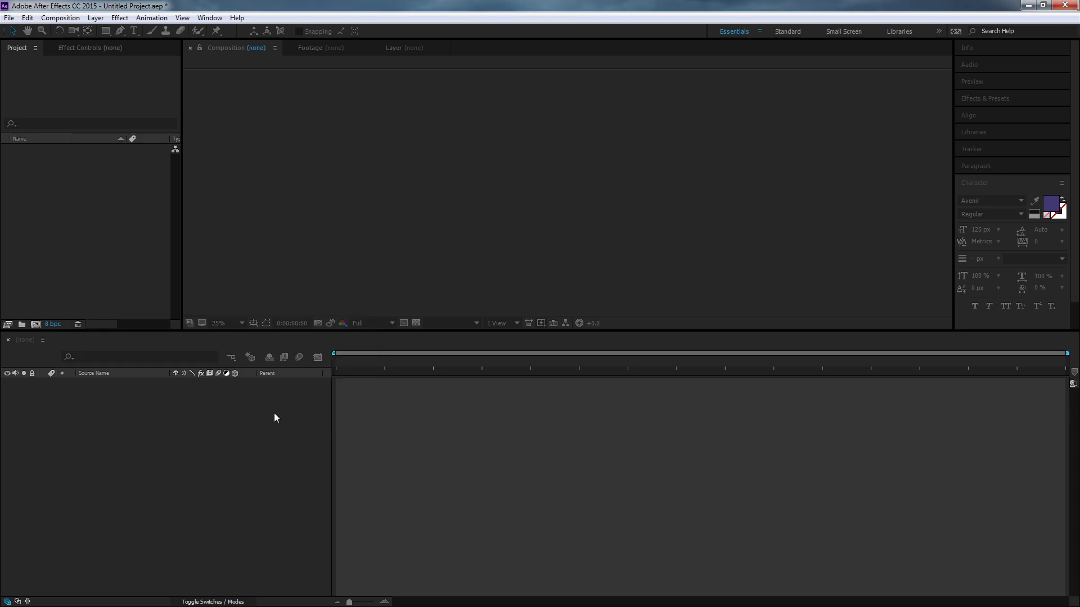
- Start a new solid layer named Blue with a width and height of 500 px
left_click(60, 18)
mouse_move(95, 18)
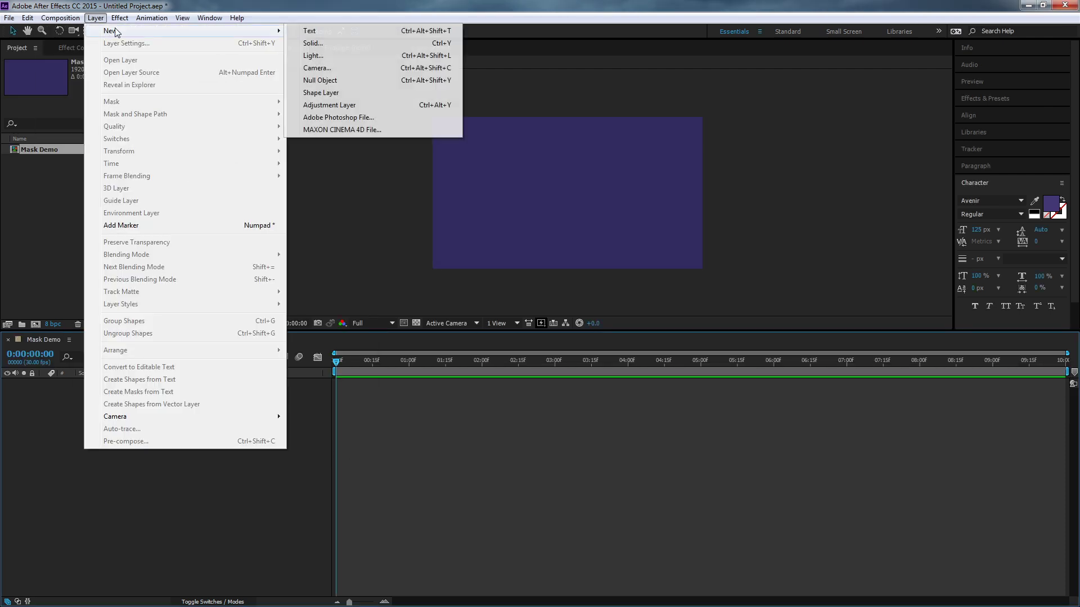
left_click(316, 44)
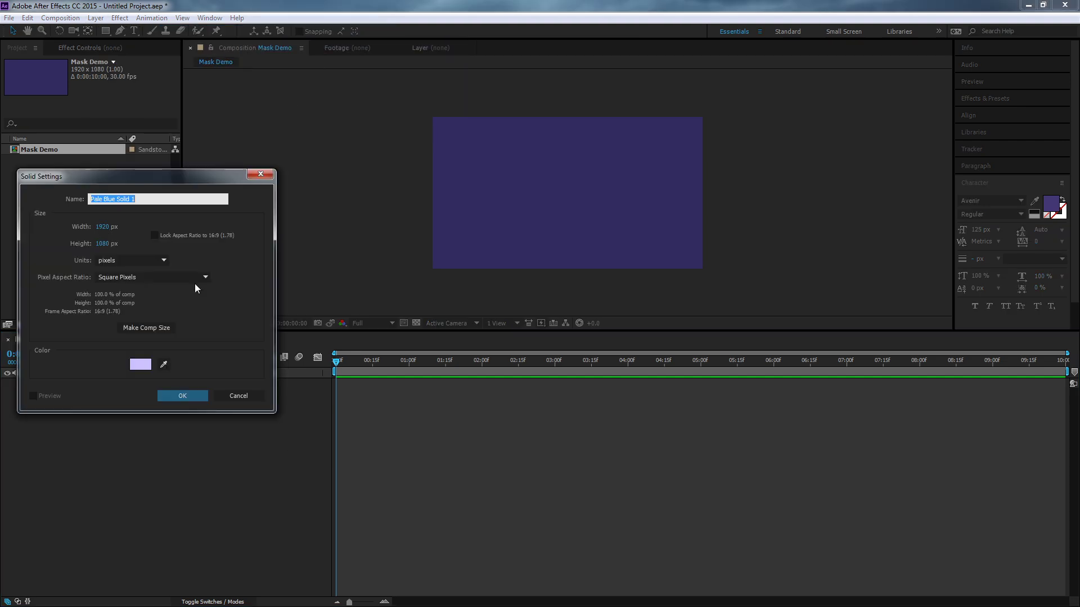
left_click(139, 199)
triple_click(124, 199)
type("Blue")
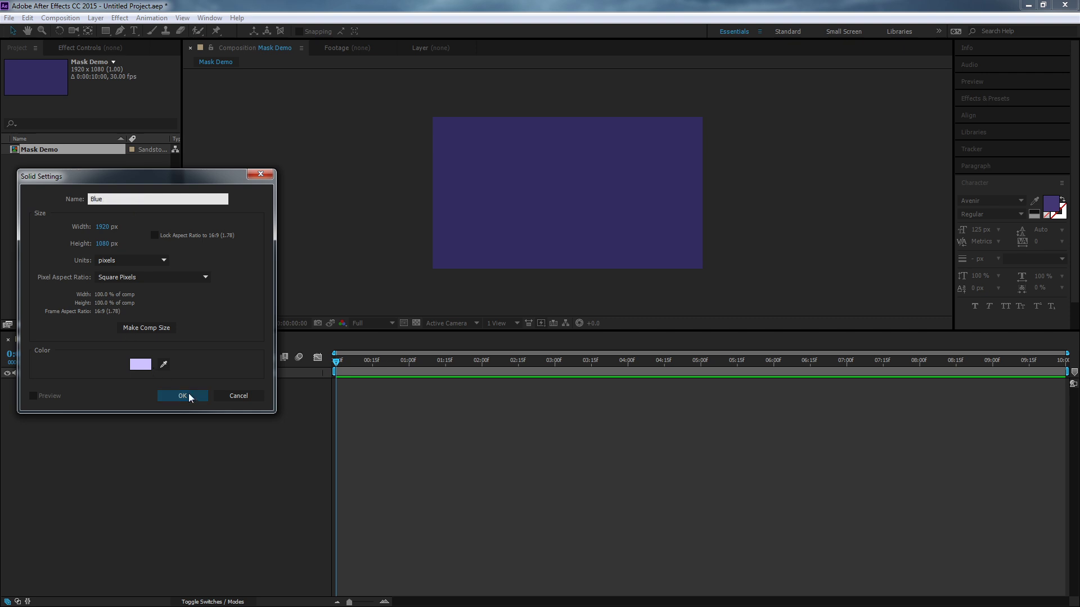
left_click(106, 226)
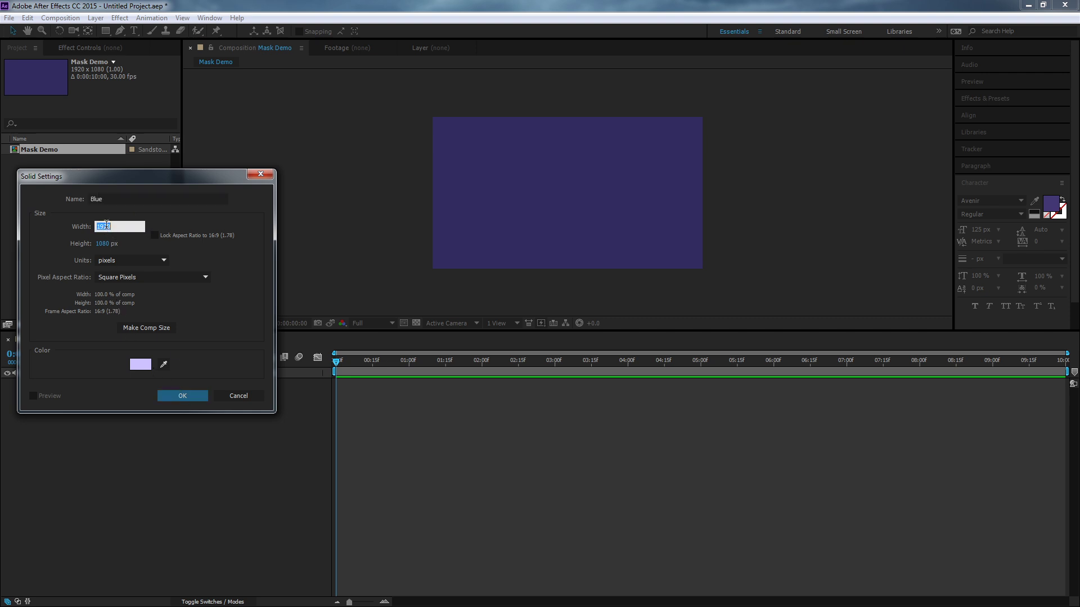
type("500")
key("Tab")
type("500")
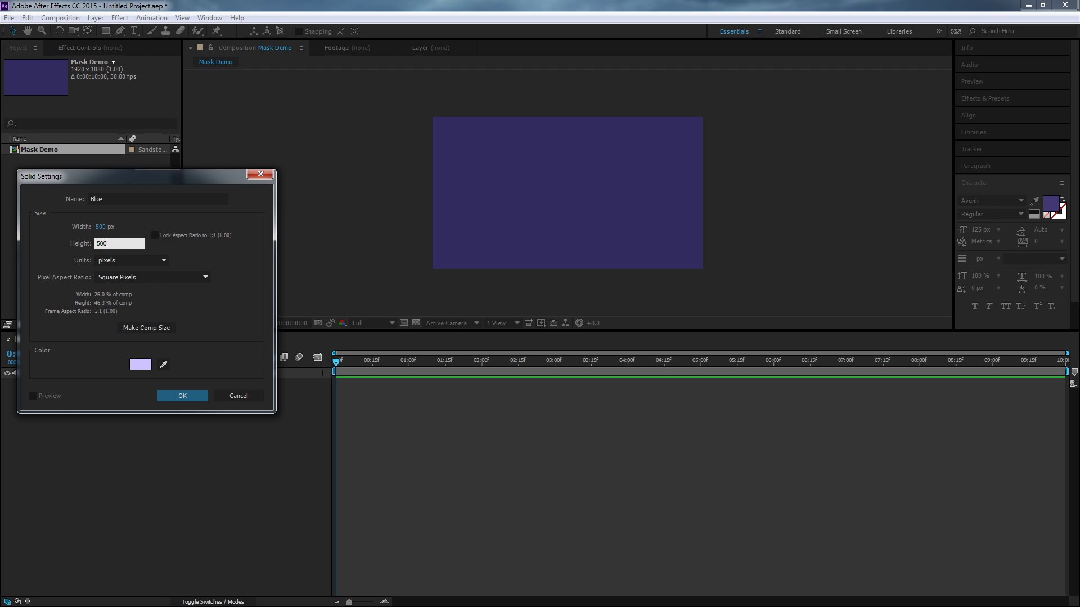
- Set the solid's color to bright blue (00A1FD) and create the layer
left_click(140, 365)
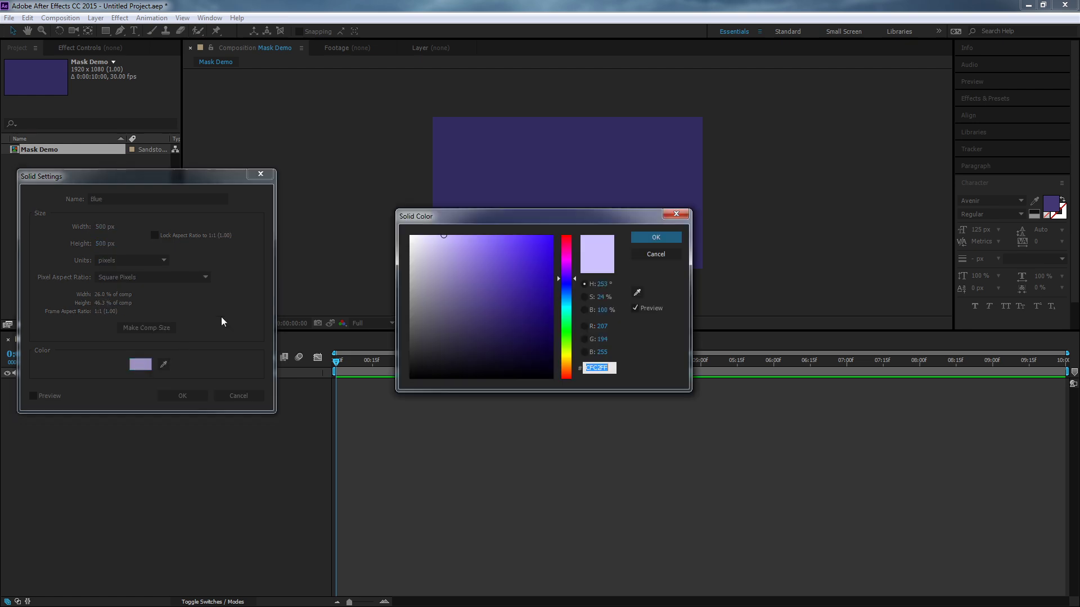
left_click(567, 333)
left_click(567, 311)
left_click_drag(516, 296, 609, 237)
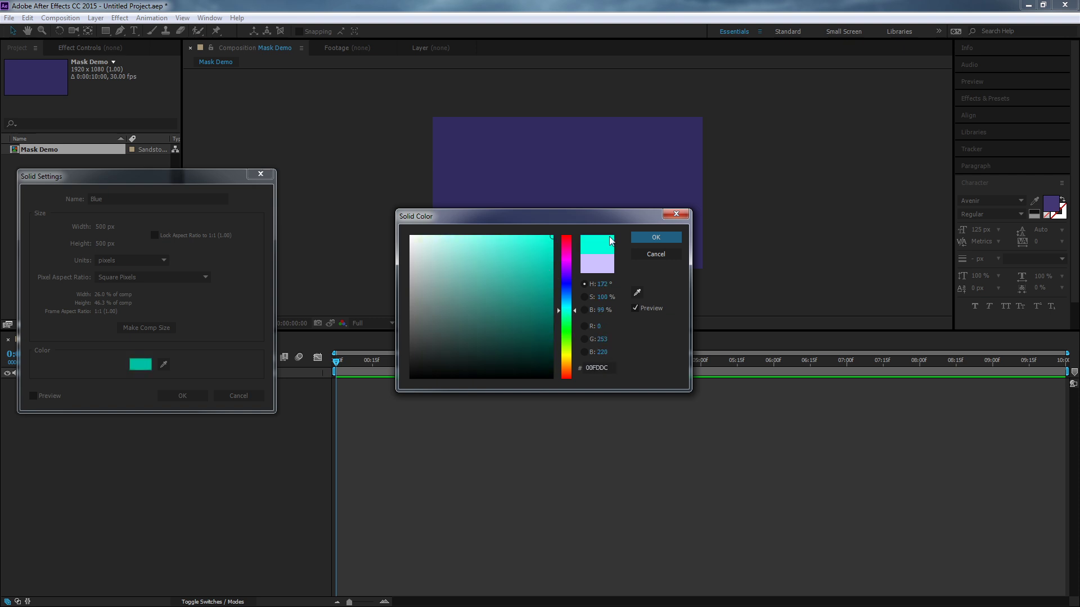
left_click_drag(568, 312, 567, 301)
left_click(652, 239)
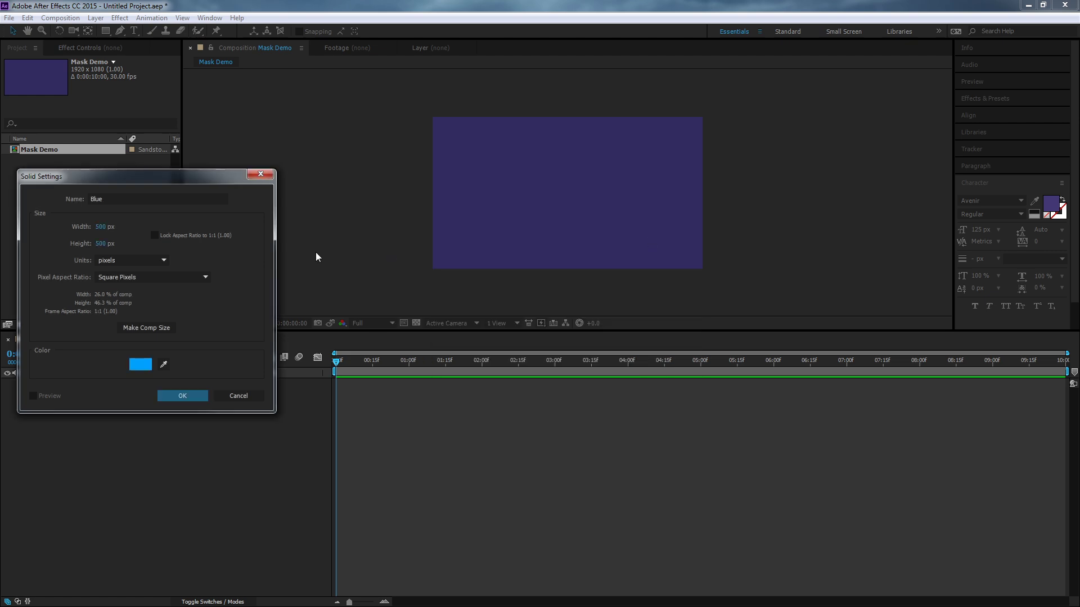
left_click(183, 395)
- Move the blue square toward the composition's upper left and enlarge the preview to 50% magnification
left_click_drag(543, 177, 476, 159)
left_click(225, 324)
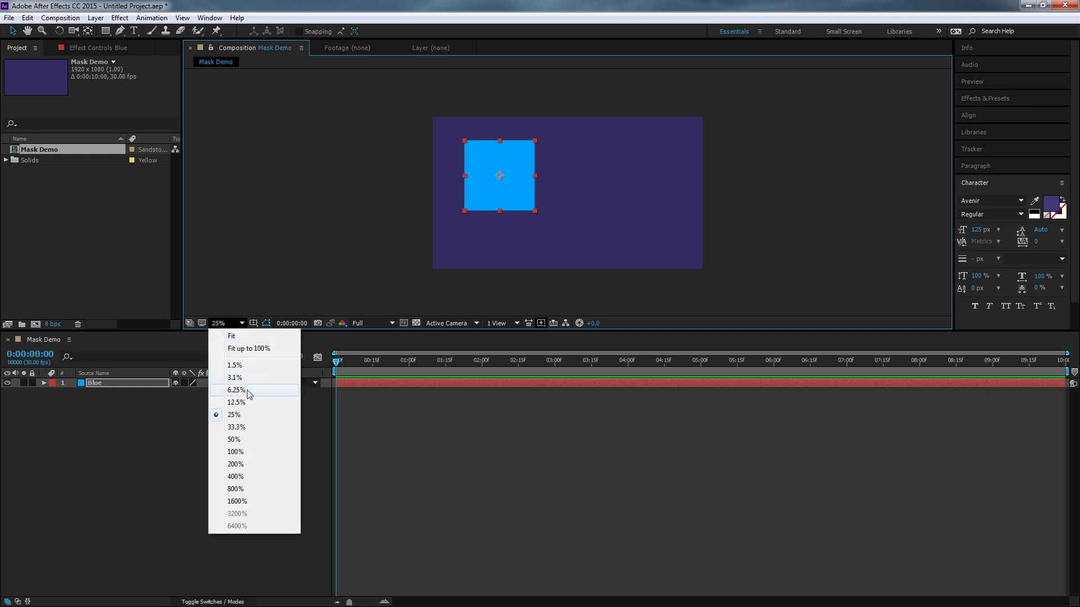
left_click(233, 439)
left_click_drag(354, 332, 350, 402)
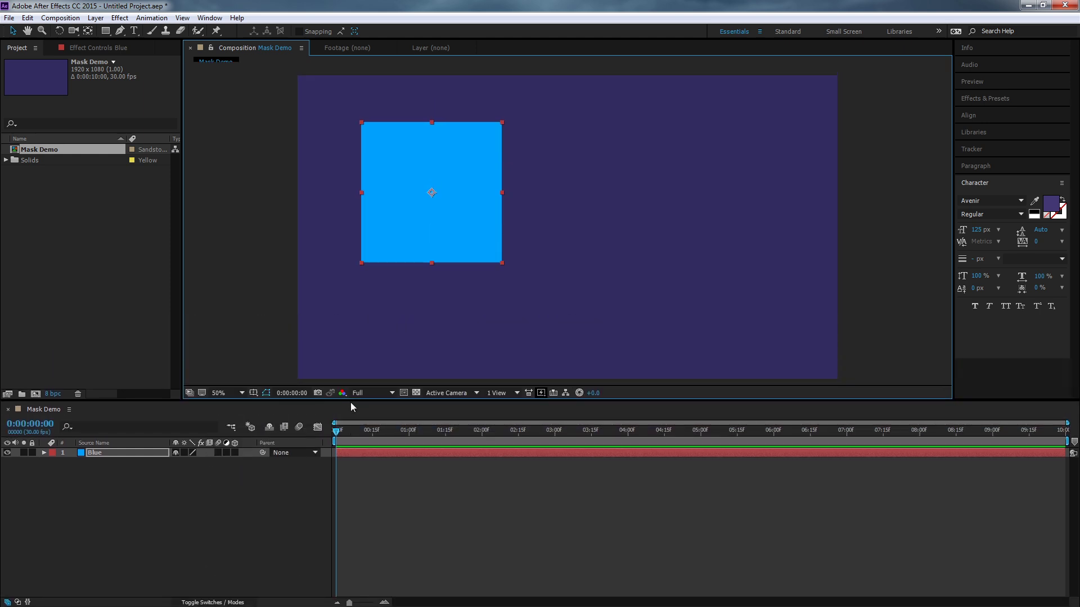
- Duplicate the Blue layer and offset the copy down and right so it overlaps the original's lower-right corner
left_click(105, 458)
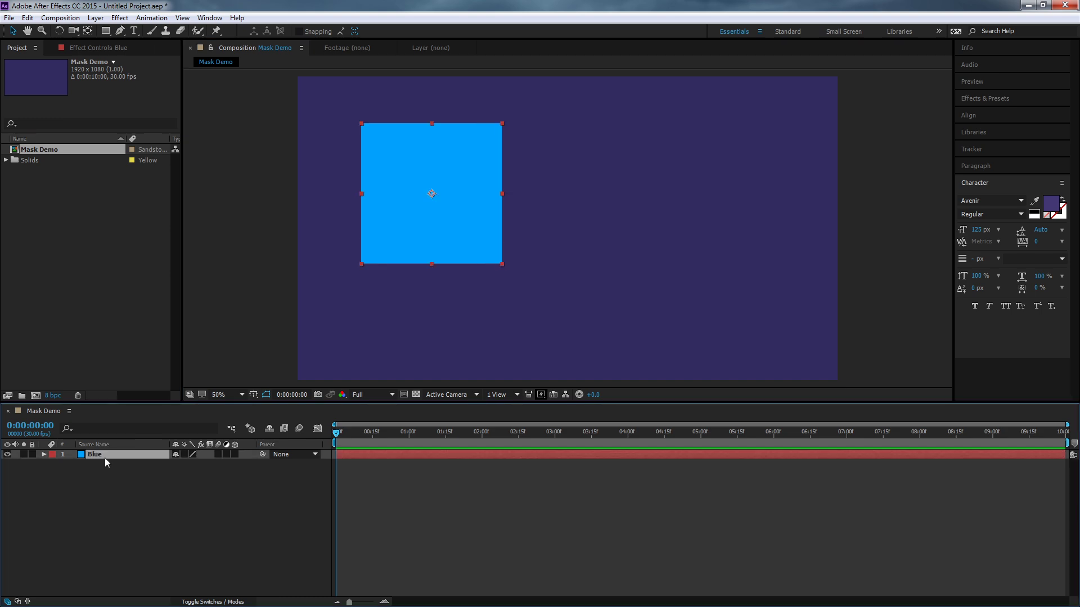
key("ctrl+d")
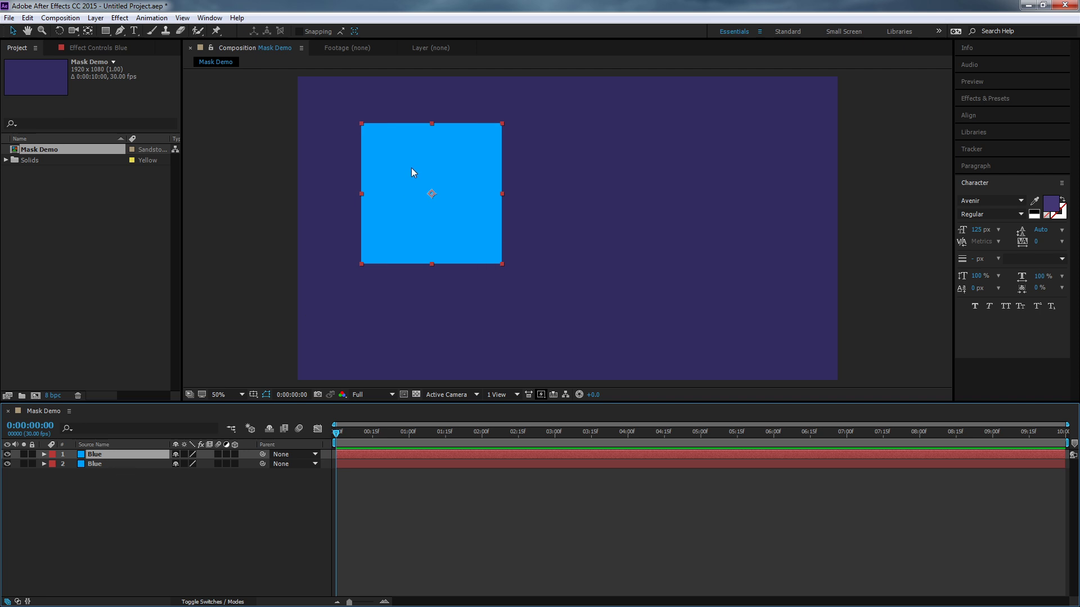
left_click_drag(487, 180, 506, 229)
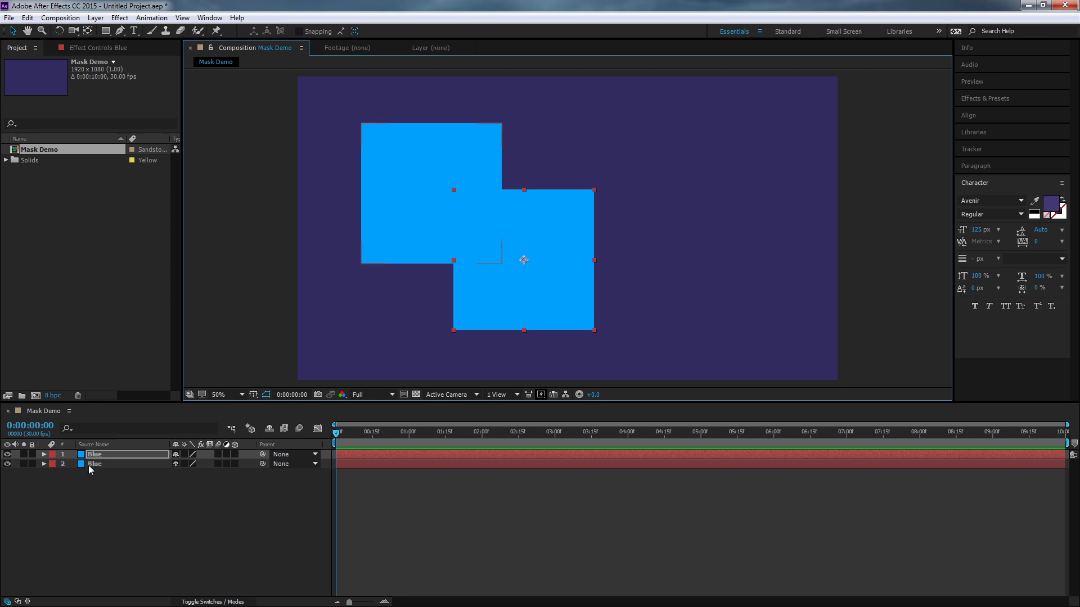
- Recolor the duplicated square yellow (FDE200) through its solid settings, creating it as a new solid
left_click(70, 19)
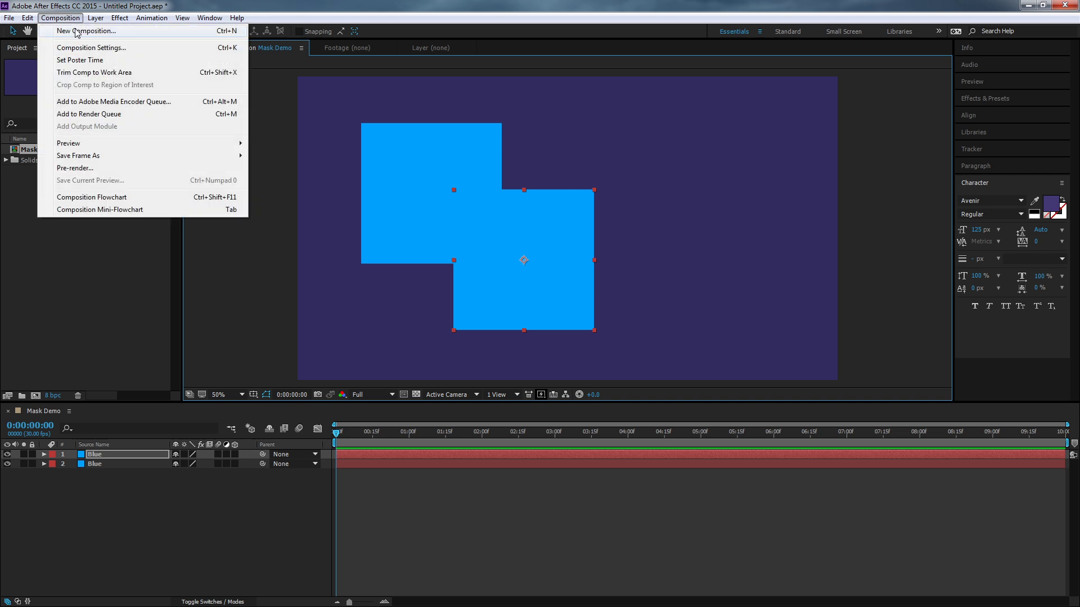
mouse_move(95, 18)
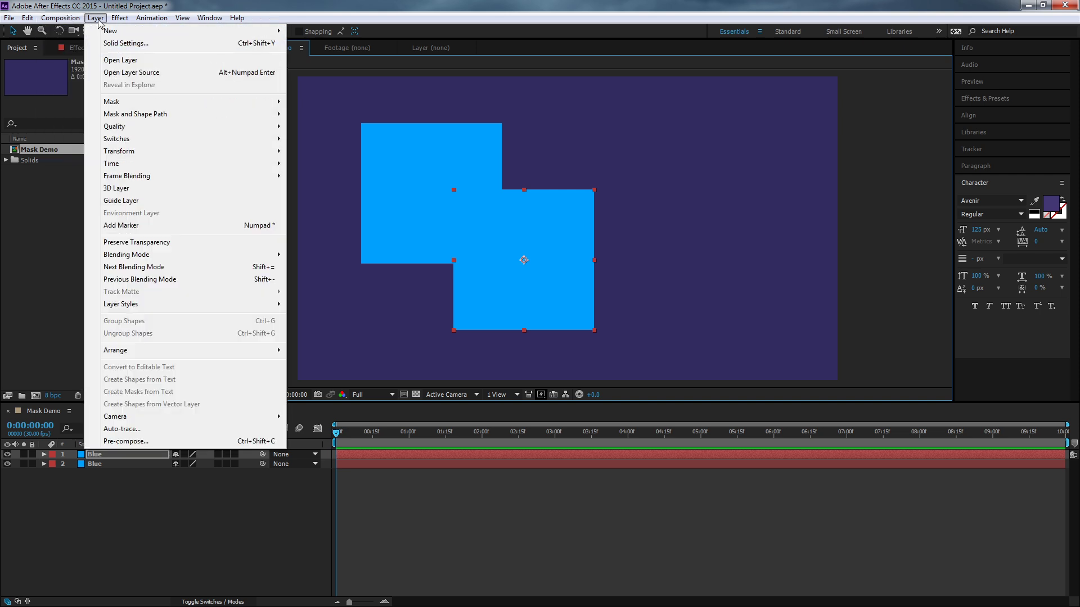
left_click(124, 44)
left_click(123, 337)
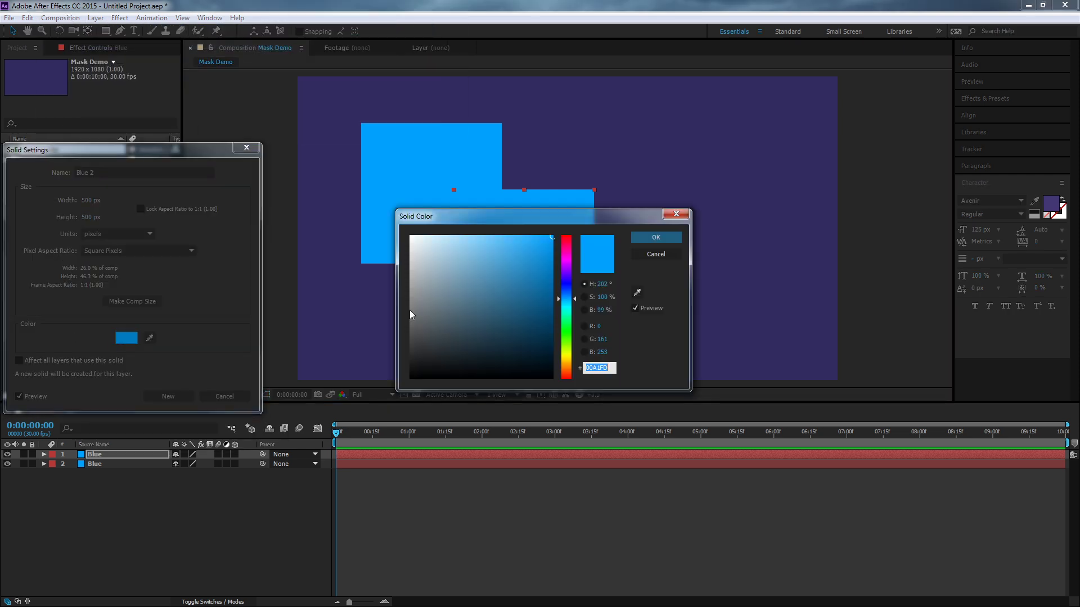
left_click(568, 271)
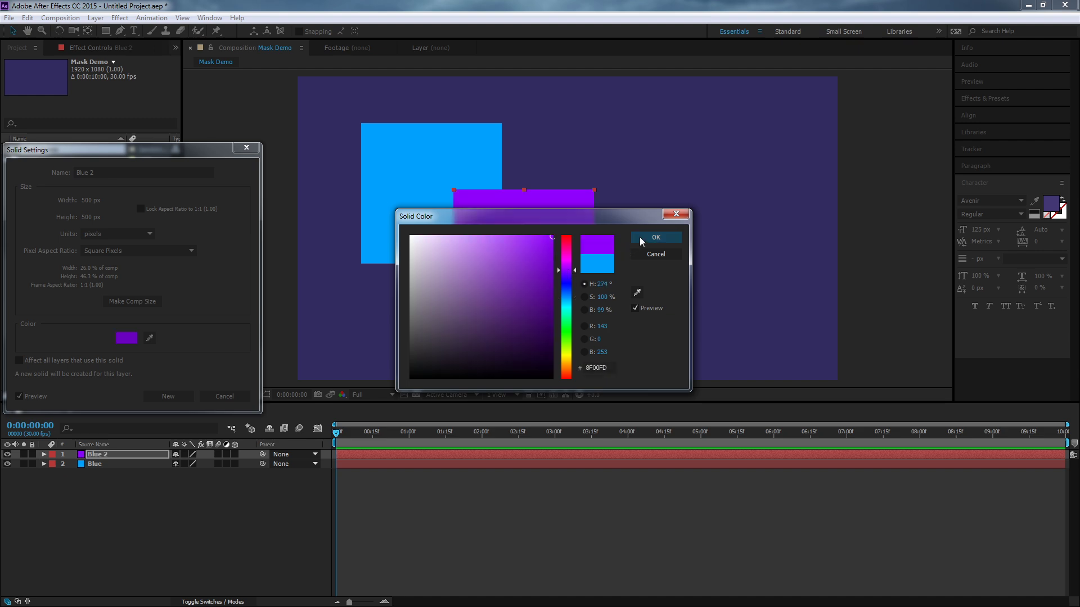
left_click(567, 335)
left_click(568, 356)
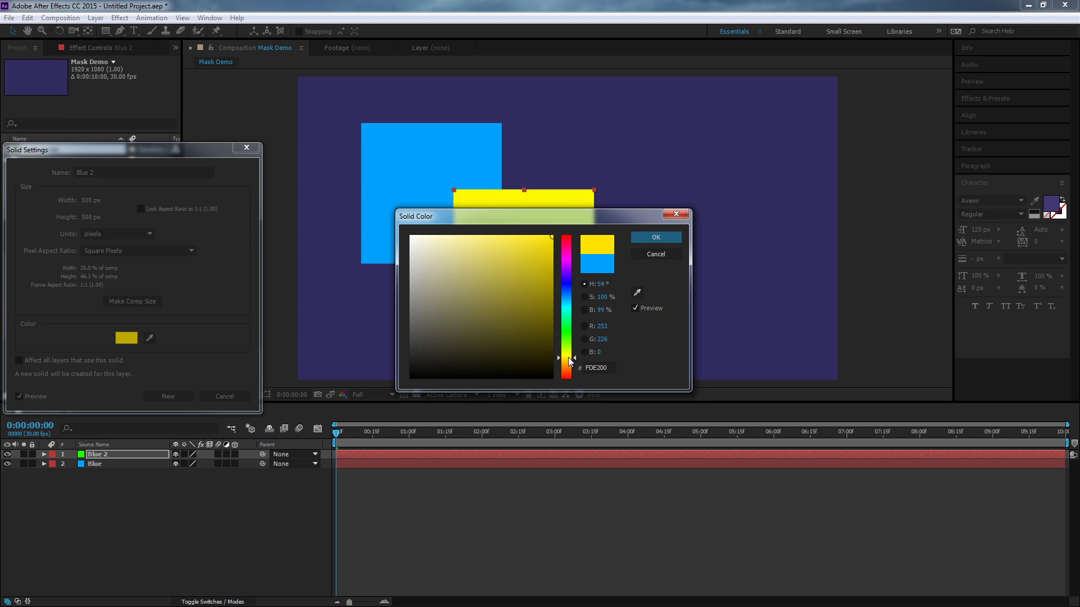
left_click(656, 237)
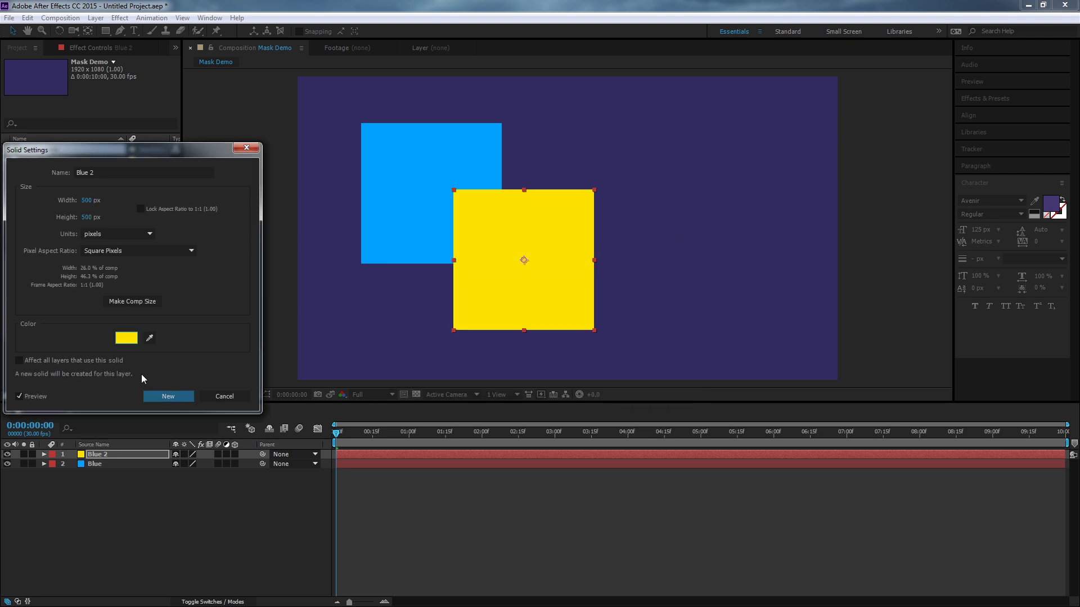
left_click(164, 395)
left_click(197, 533)
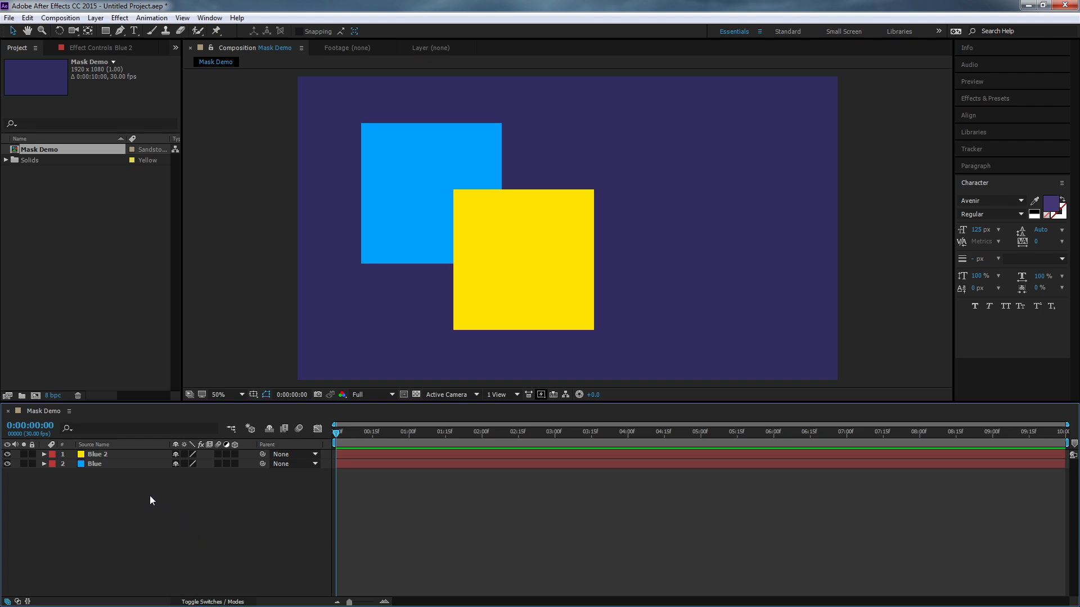
- Shift the yellow square slightly to the right and rename its layer as Yellow
left_click(128, 454)
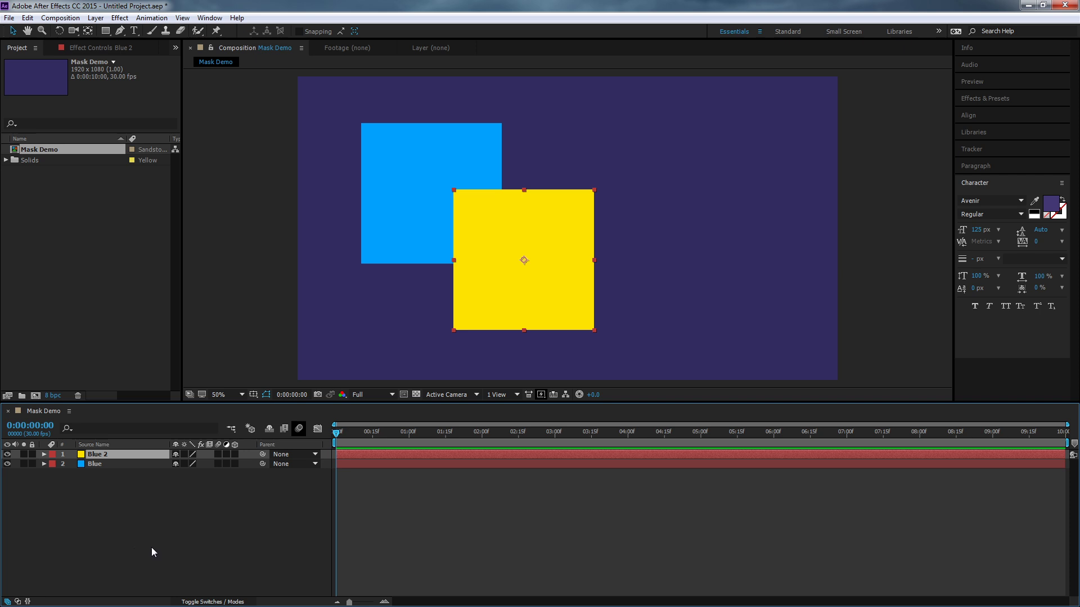
left_click_drag(465, 233, 476, 260)
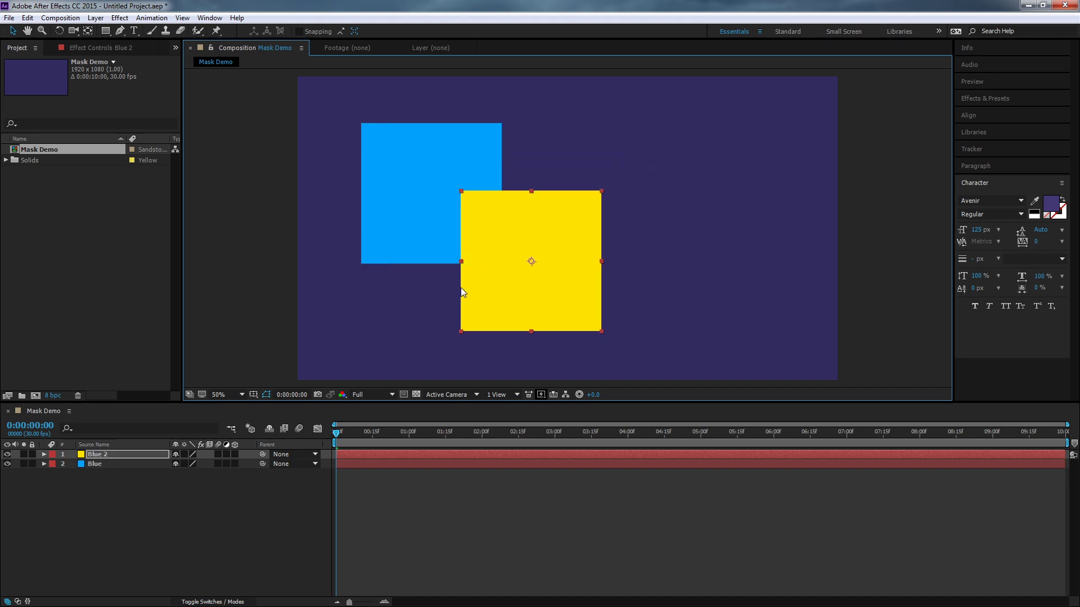
left_click(109, 457)
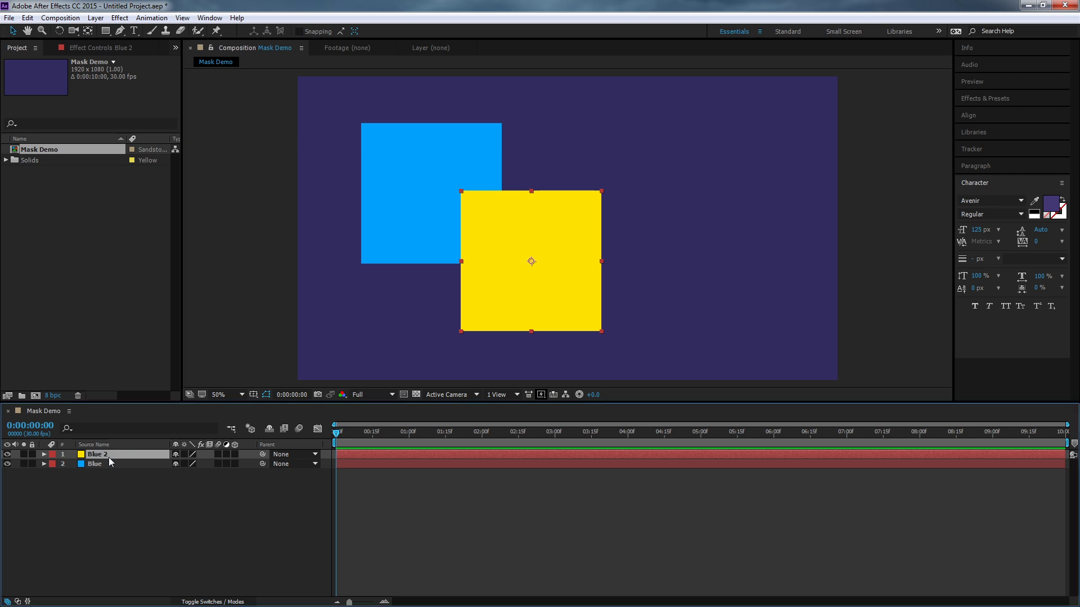
key("Return")
type("Yeloow")
key("Return")
key("Return")
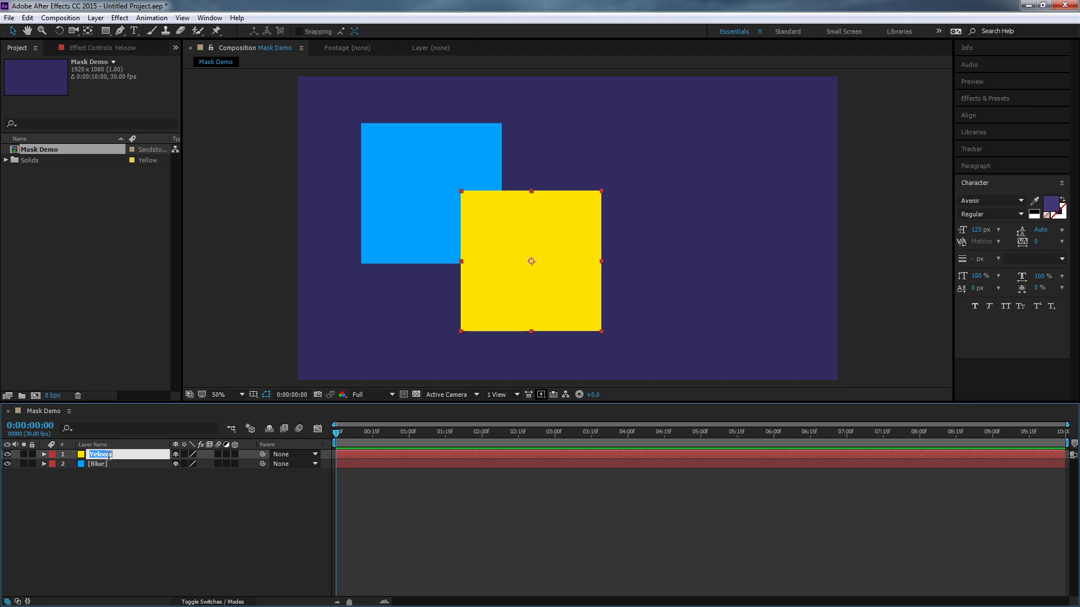
type("Yellow")
key("Return")
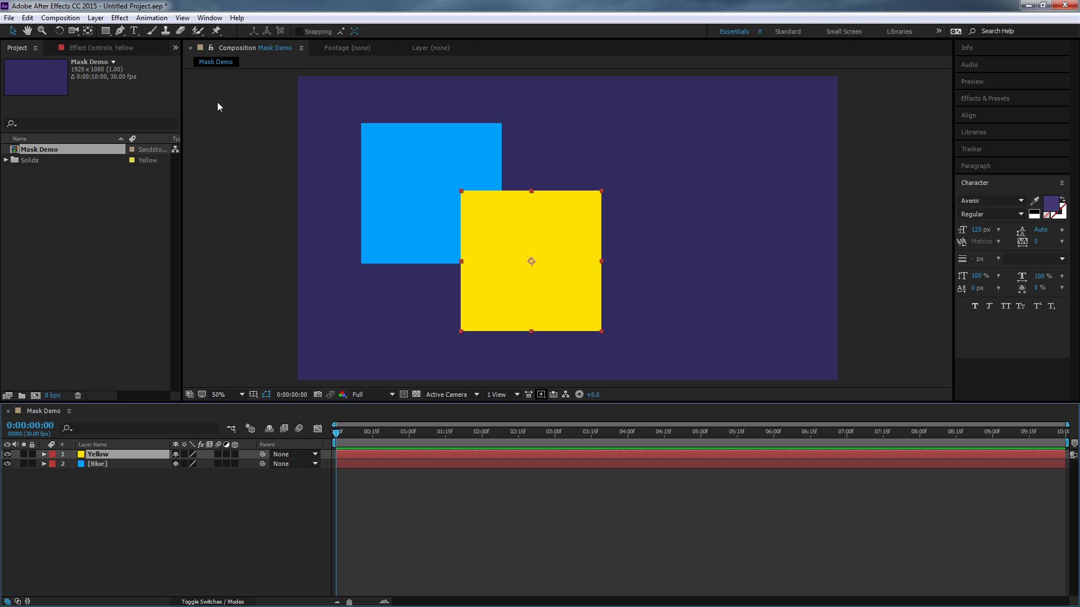
- Draw a rectangular mask over the upper-left part of the yellow square and set the mask's outline color to white
left_click(107, 32)
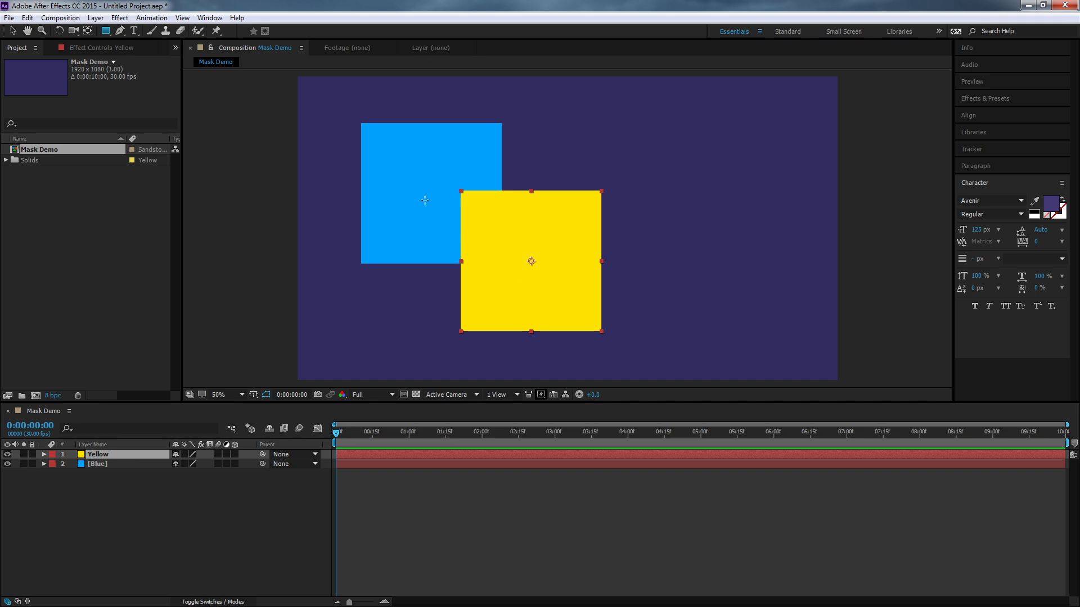
left_click_drag(424, 178, 539, 286)
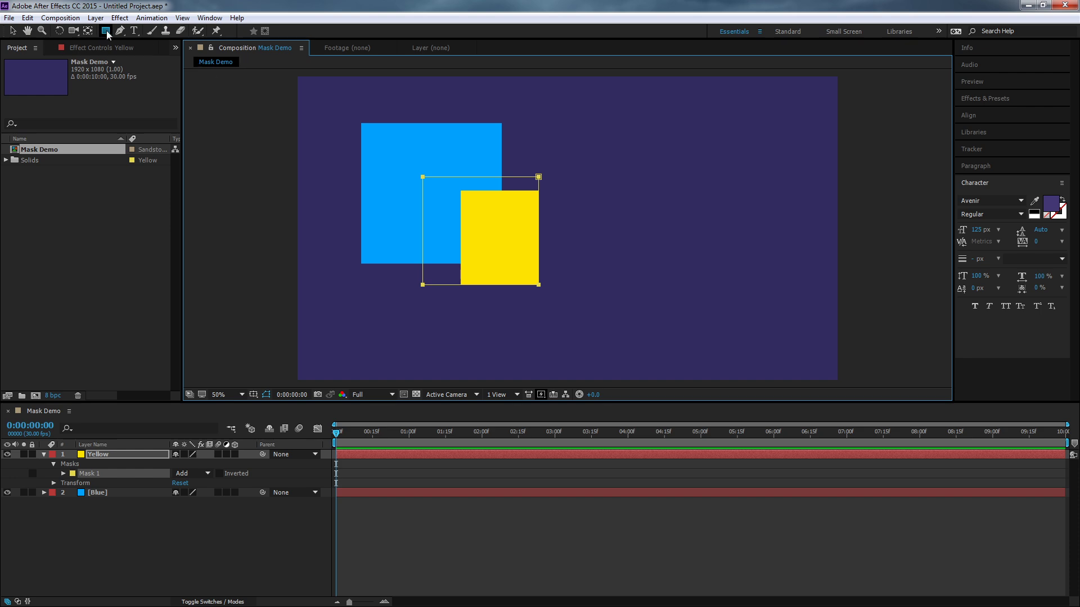
left_click(73, 474)
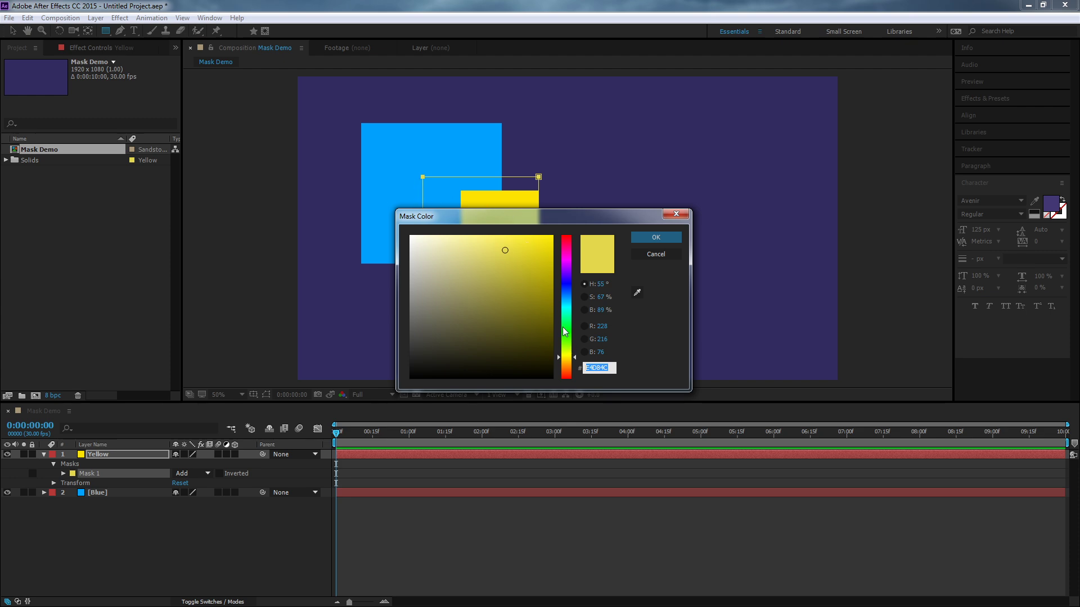
left_click_drag(444, 255, 365, 195)
left_click(643, 242)
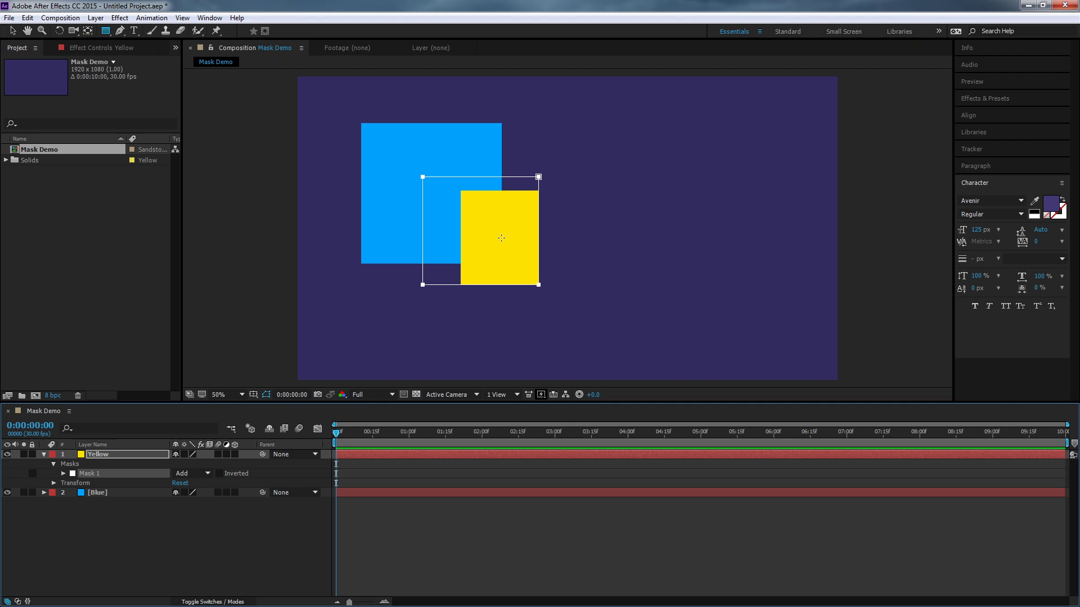
- Rename the Yellow layer's mask as Mask One and select it
left_click(137, 538)
left_click(95, 474)
key("Return")
type("Ma")
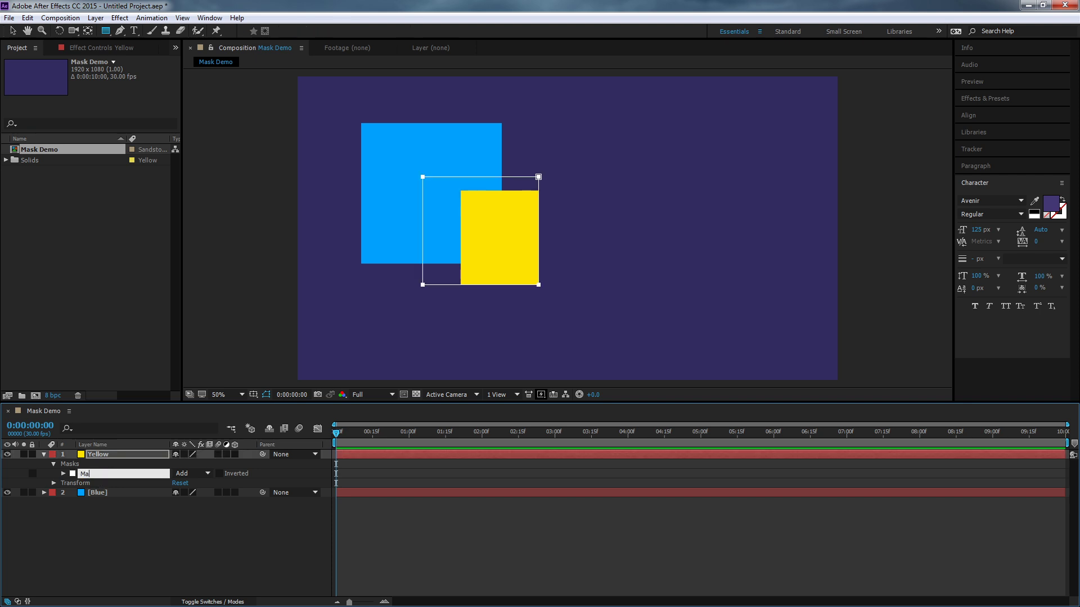
type("sk One")
left_click(111, 558)
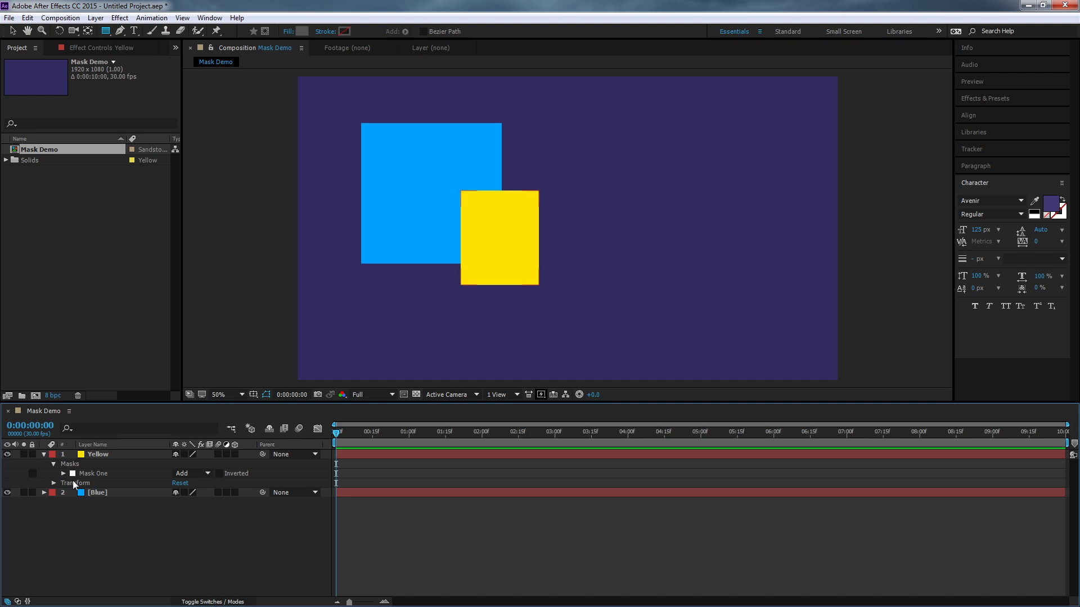
left_click(90, 474)
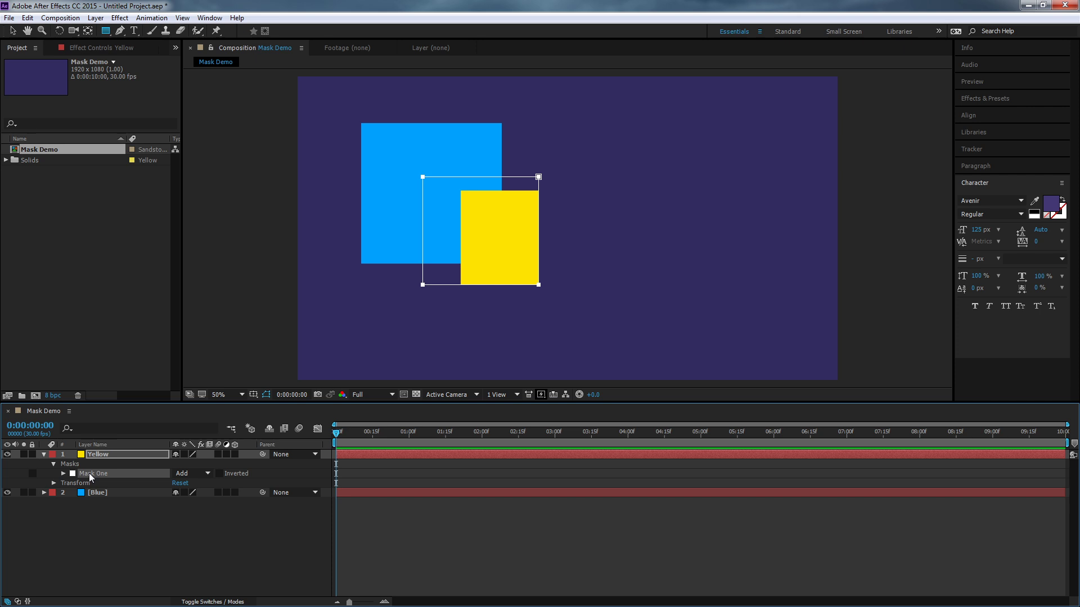
- Replace Mask One on the Yellow layer with a closed, irregular Pen tool mask that cuts across the yellow square
key("Delete")
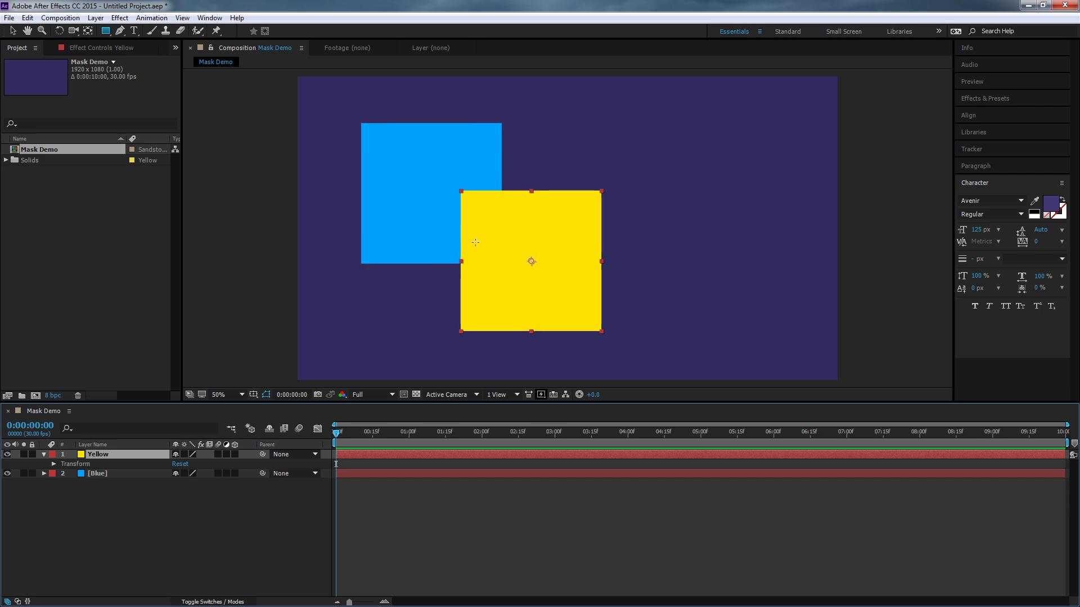
left_click(124, 33)
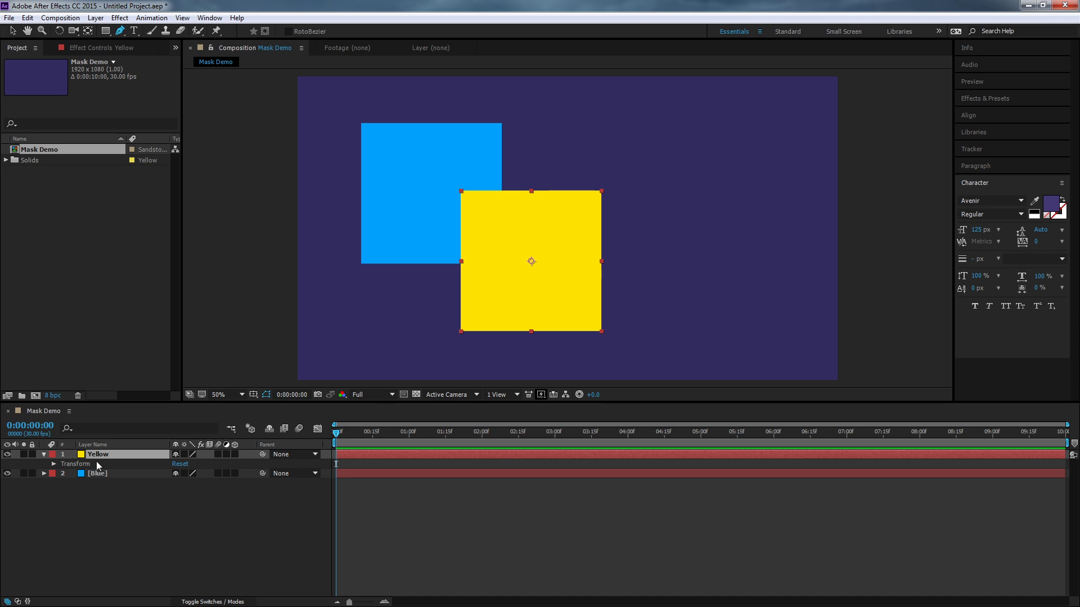
left_click(517, 178)
left_click(508, 256)
left_click(685, 293)
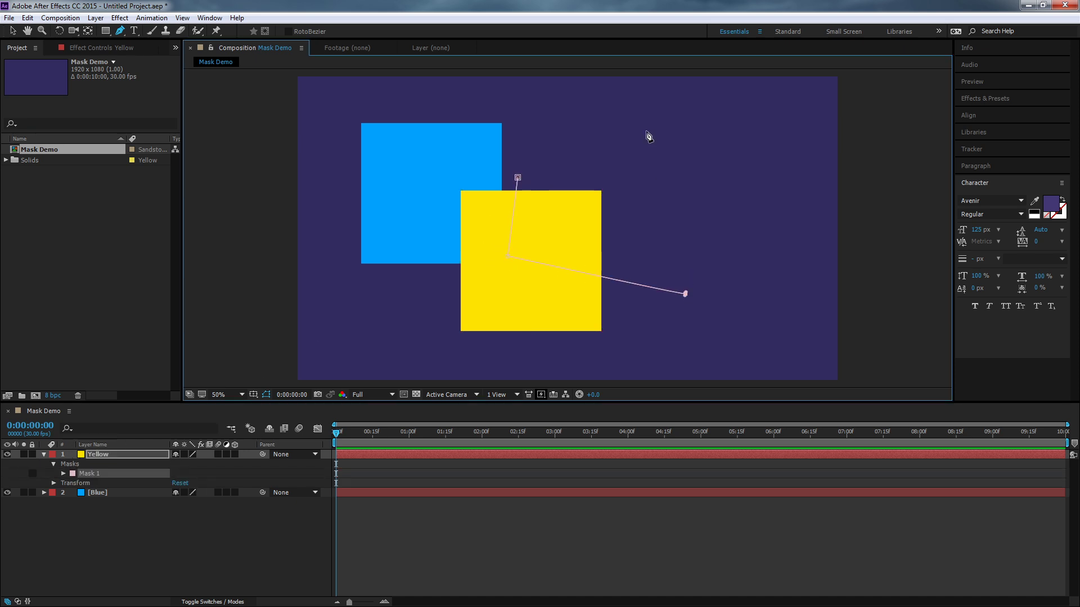
left_click(646, 131)
left_click(559, 168)
left_click(516, 103)
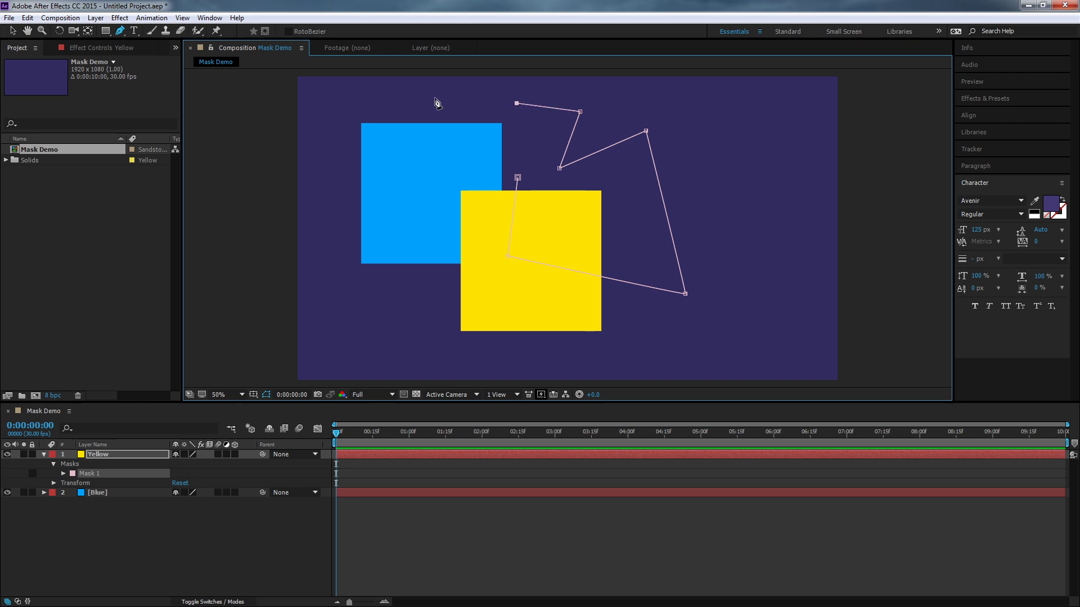
left_click(413, 99)
left_click(424, 142)
left_click(389, 219)
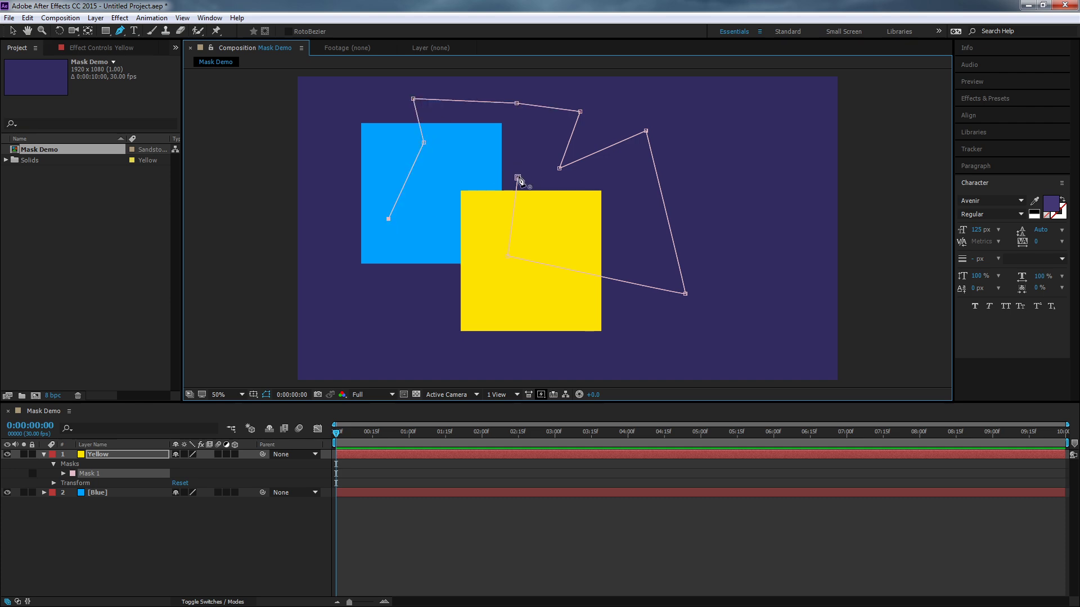
left_click(517, 177)
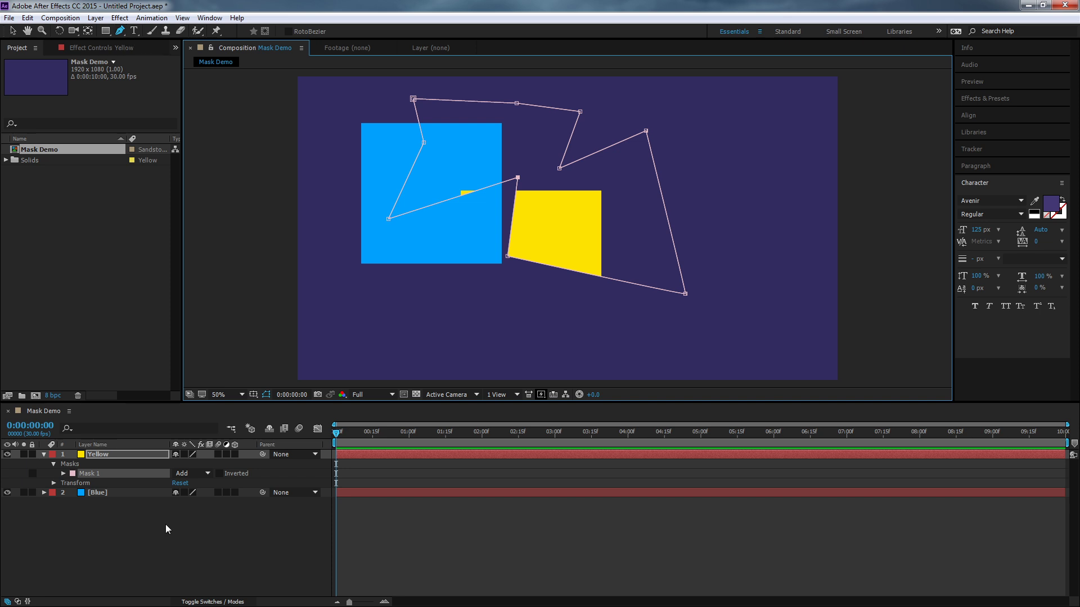
- With no layer selected, draw a rectangle shape over the upper part of the yellow area and the empty space beside it
left_click(119, 552)
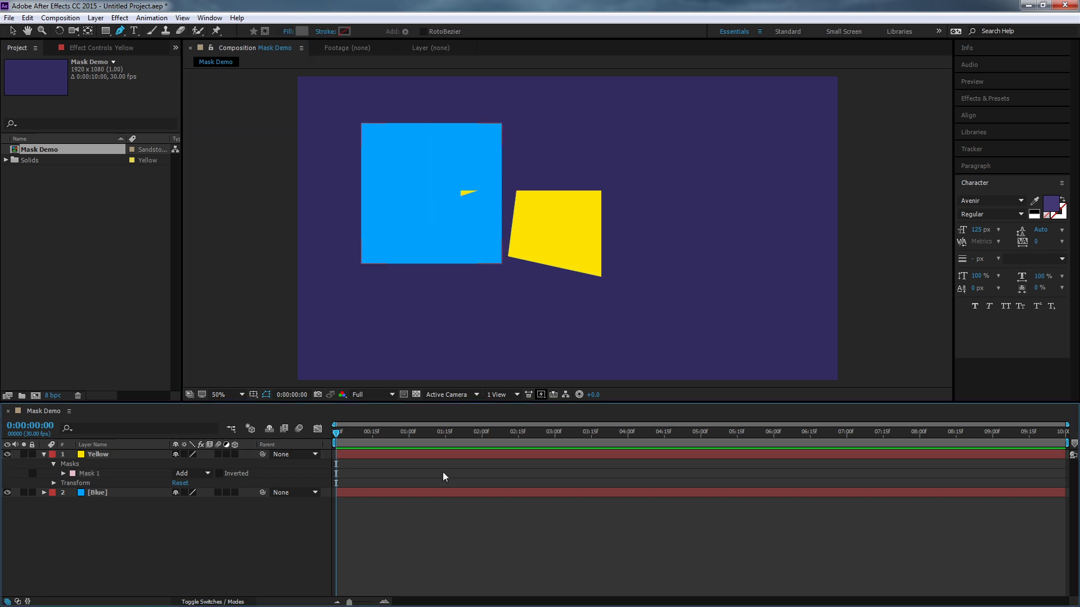
left_click(105, 30)
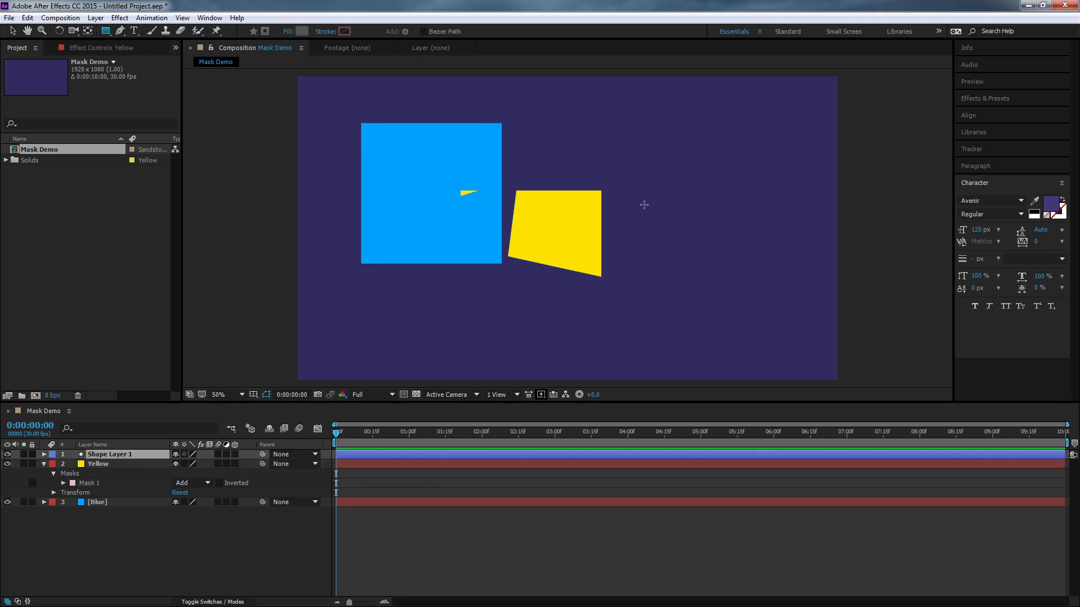
left_click_drag(704, 243, 510, 114)
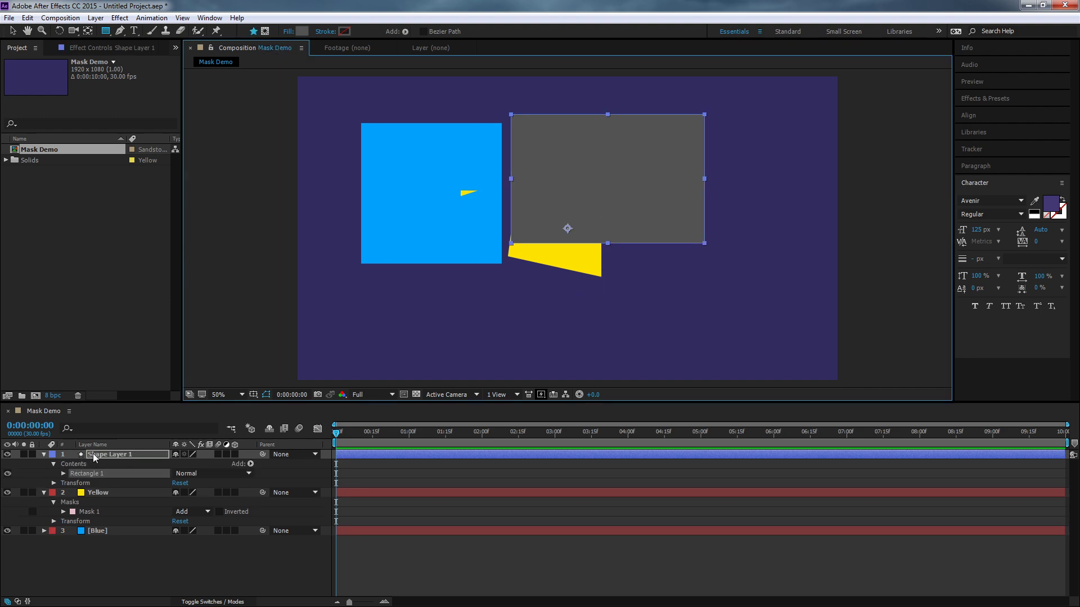
- Add a closed four-point Pen path with one curved corner to the shape layer, overlapping the lower-right part of the gray rectangle
left_click(120, 30)
left_click(641, 321)
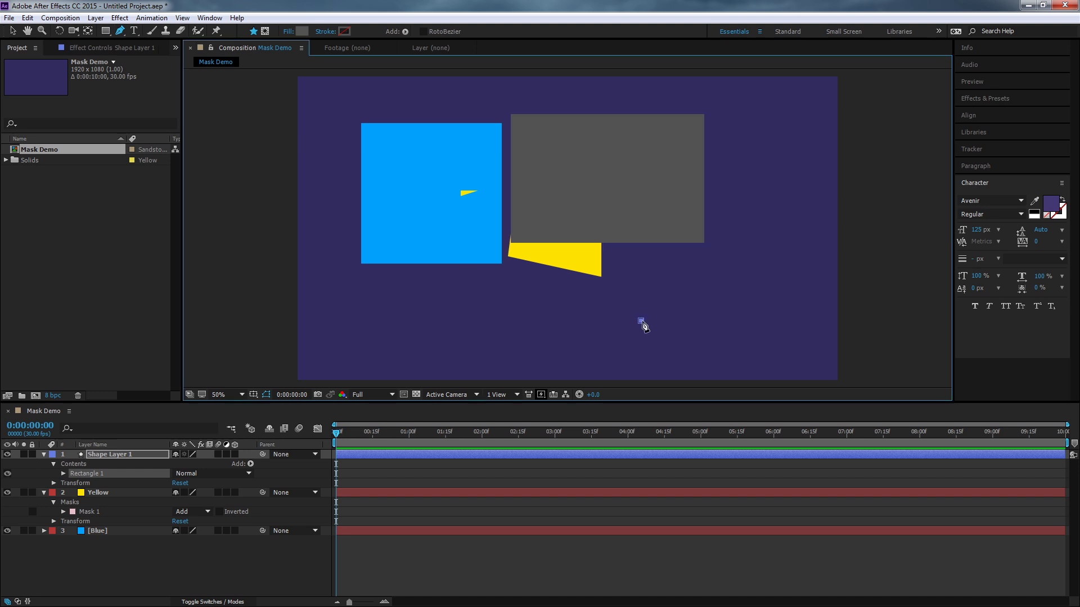
left_click(790, 284)
left_click(784, 204)
left_click(650, 155)
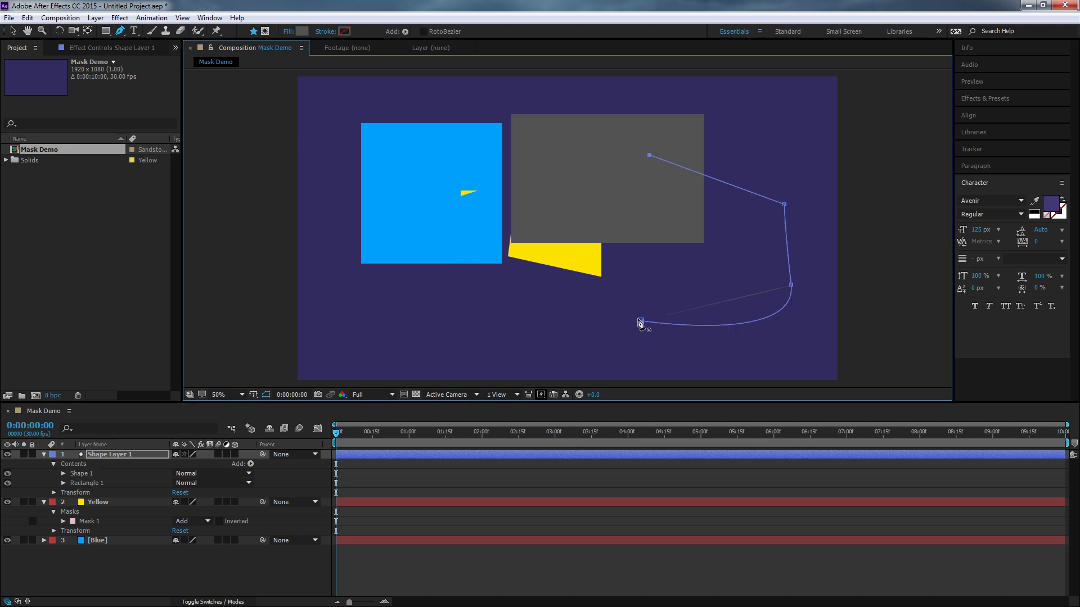
left_click(641, 321)
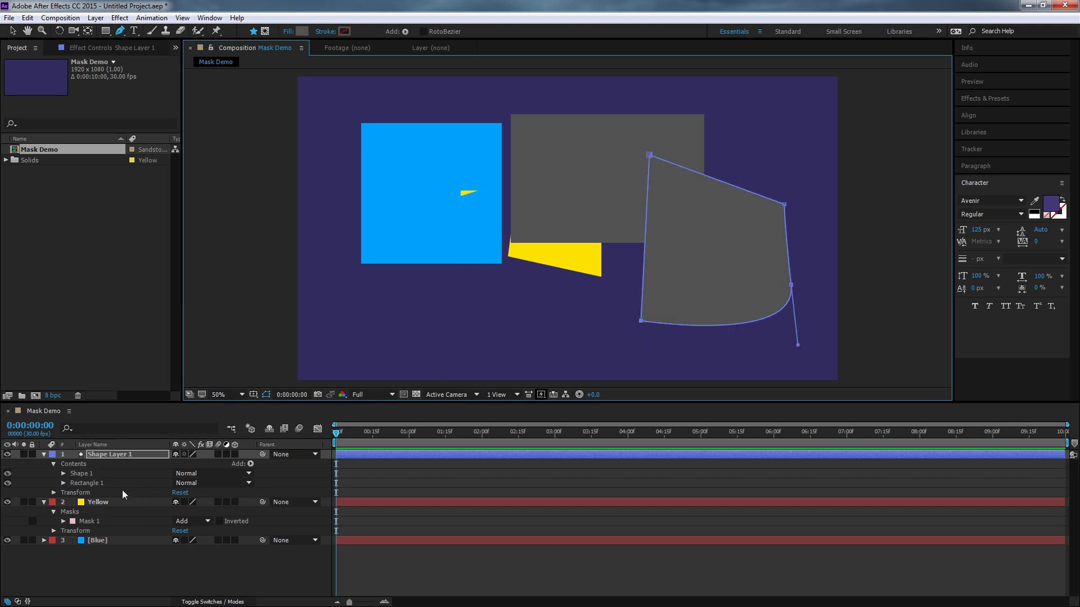
- Delete the shape layer containing the gray rectangle and the Pen-drawn shape
left_click(136, 581)
left_click(124, 455)
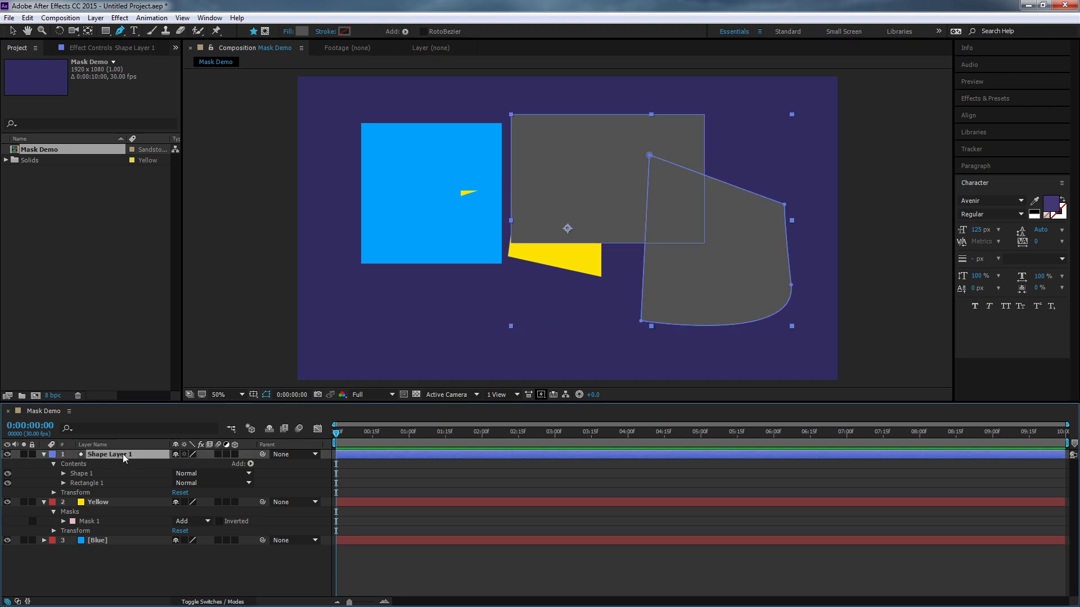
key("Delete")
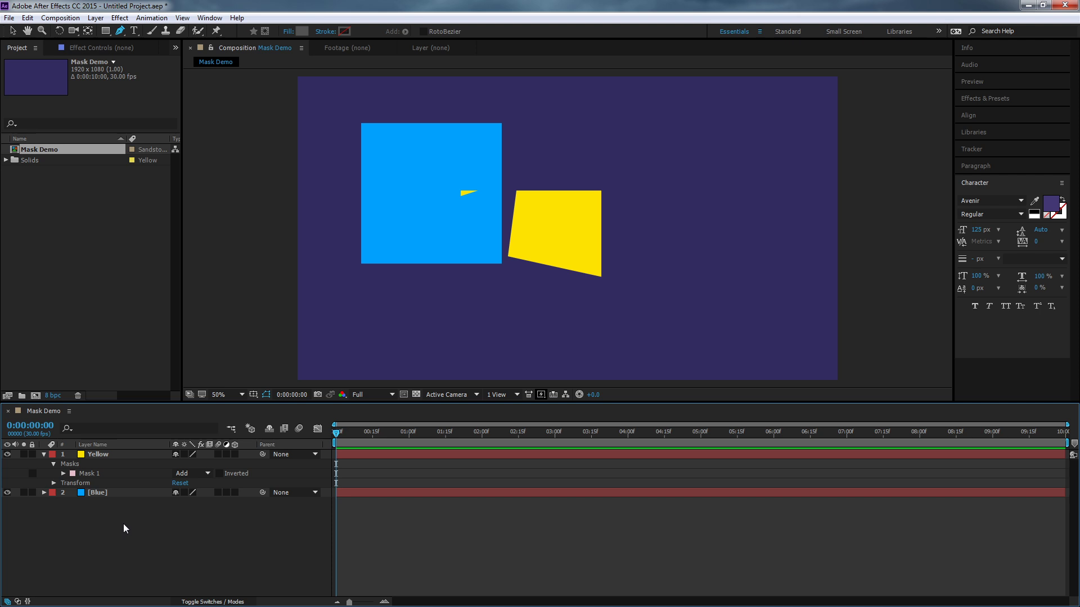
- Look over the available shape tools for masking and delete the irregular mask from the Yellow layer
left_click(121, 455)
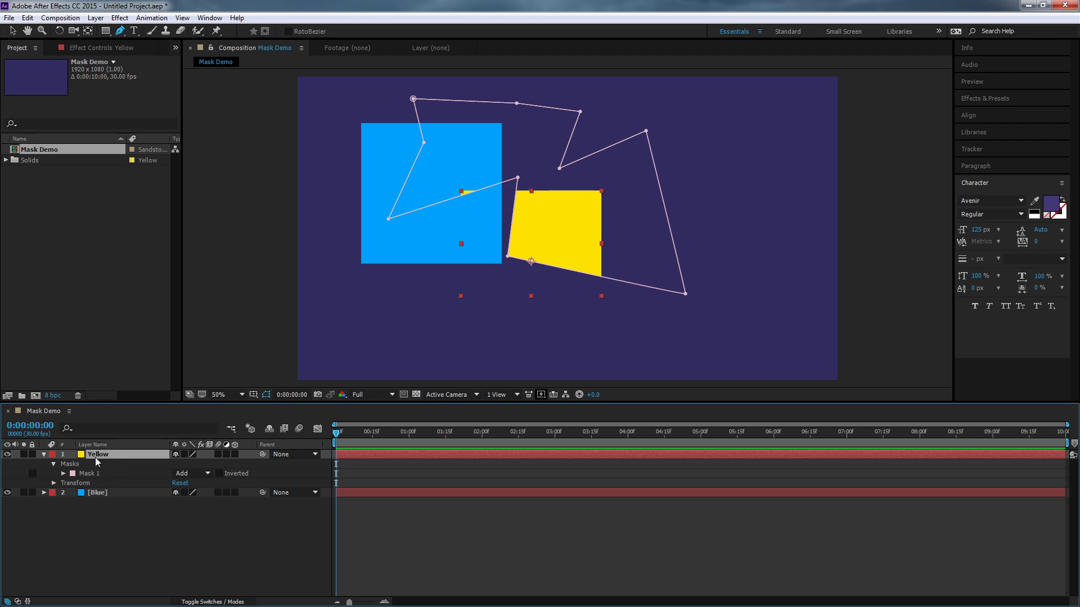
left_click(105, 31)
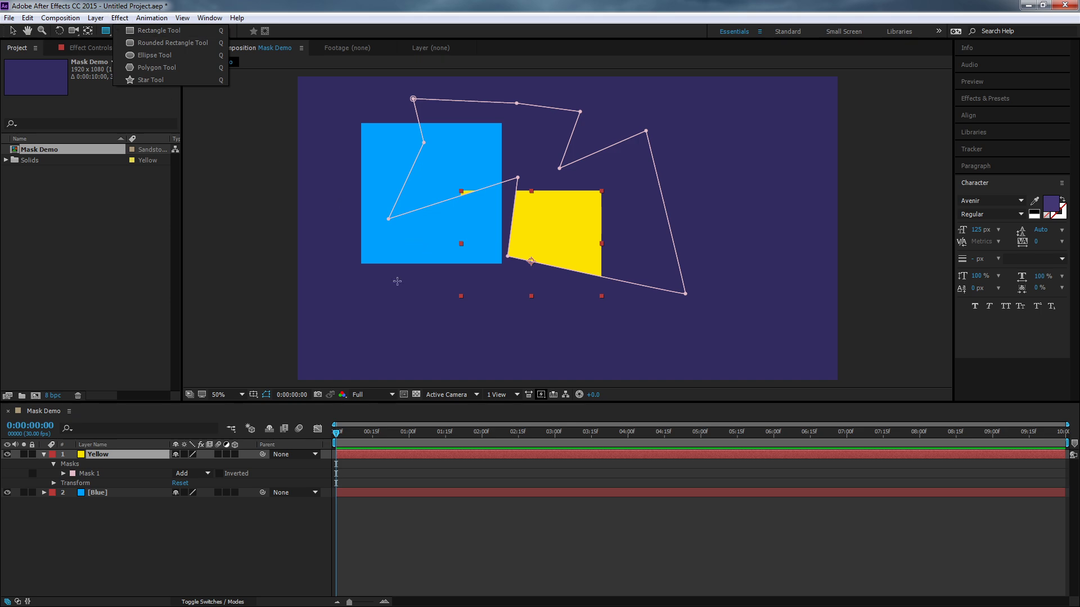
left_click(101, 545)
left_click(96, 475)
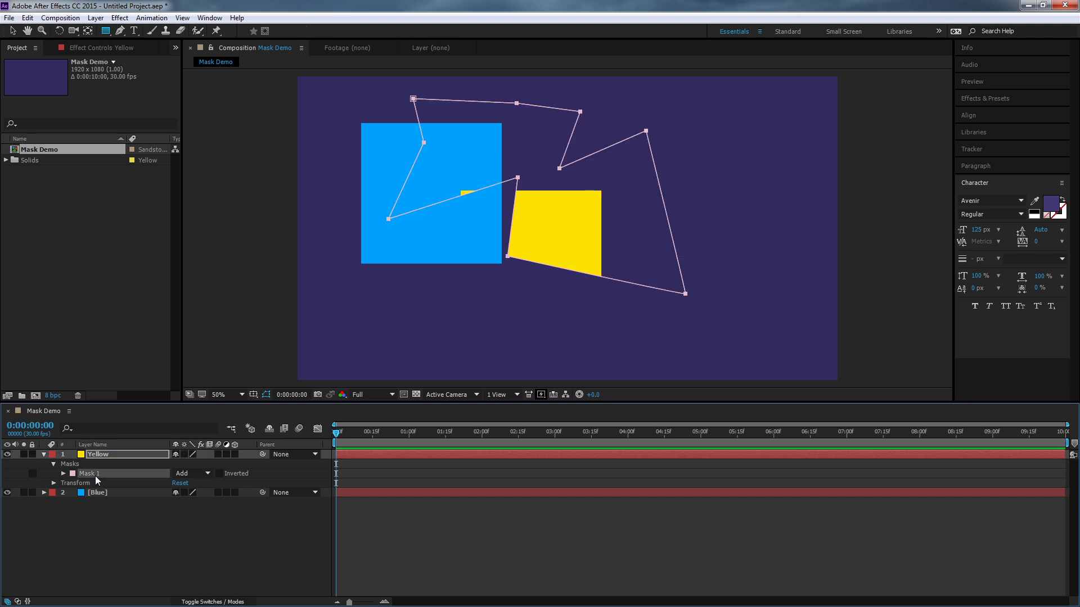
key("Delete")
- Draw a rectangular mask over the upper-left part of the yellow square and expand the mask's properties
left_click(115, 444)
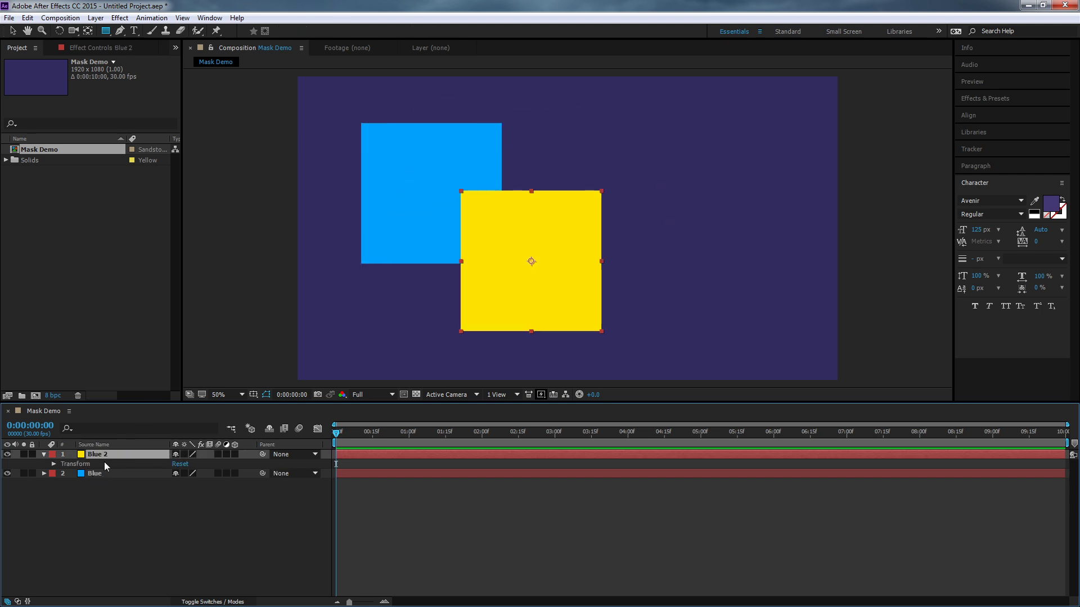
left_click(116, 444)
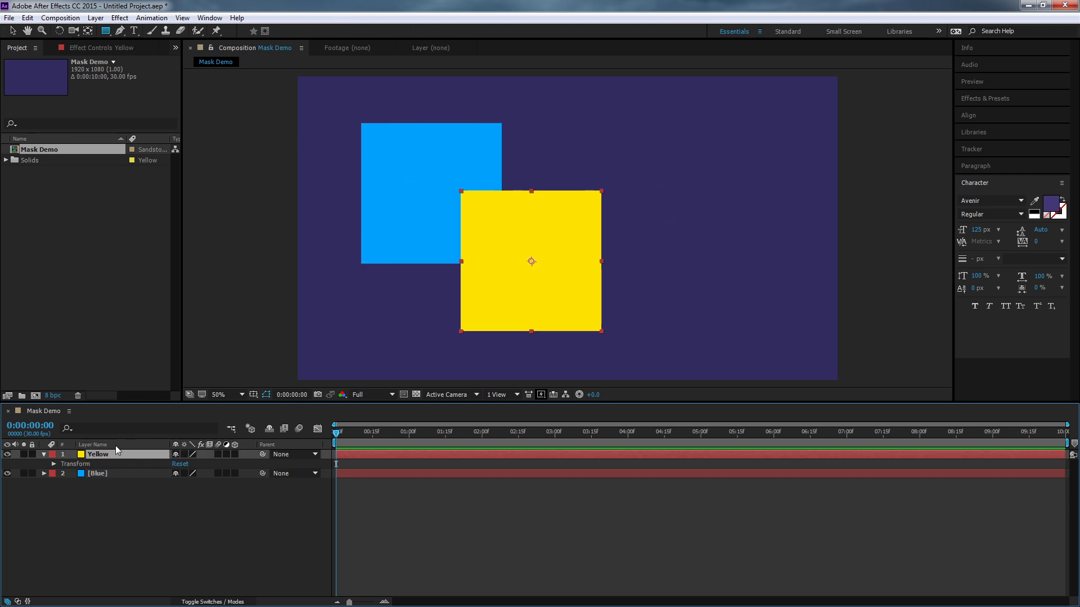
left_click(104, 34)
left_click_drag(433, 176, 535, 290)
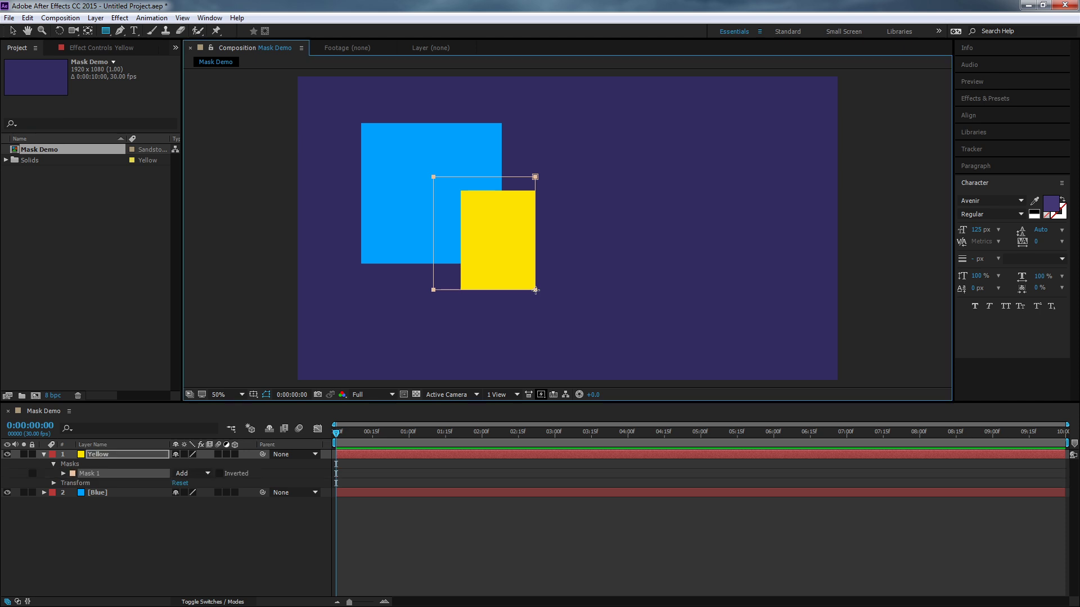
left_click(63, 473)
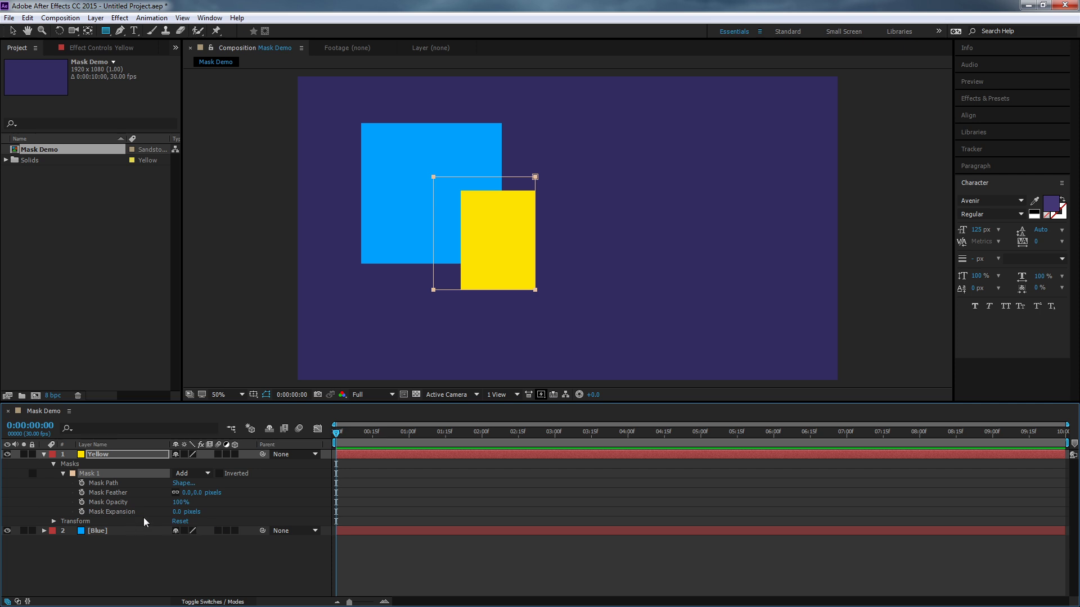
- Try mask mode None on the Yellow layer's Mask 1 and return it to Add
left_click(193, 474)
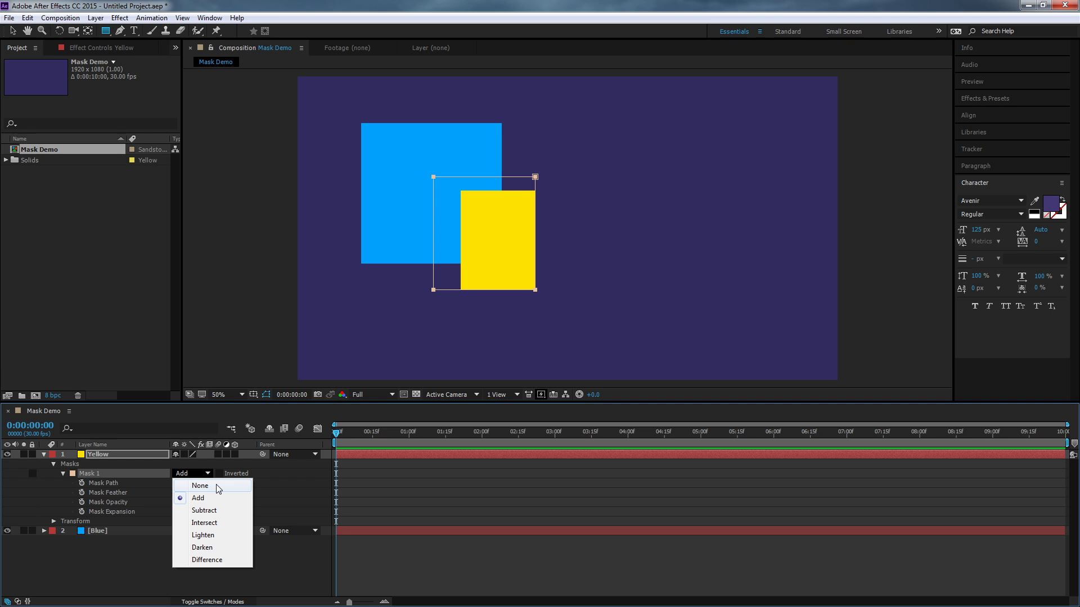
left_click(218, 487)
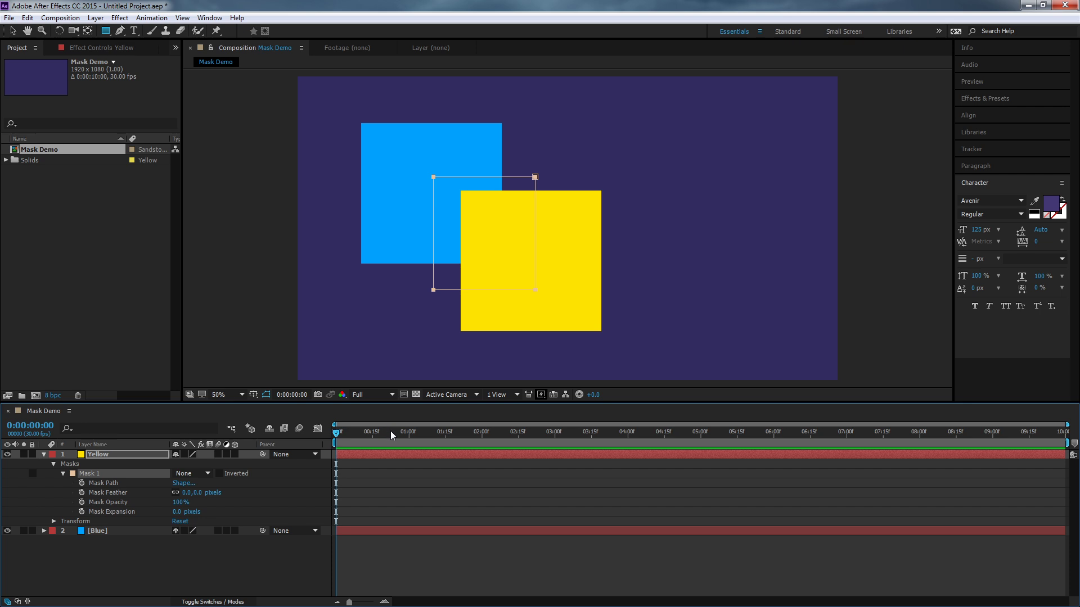
left_click(203, 473)
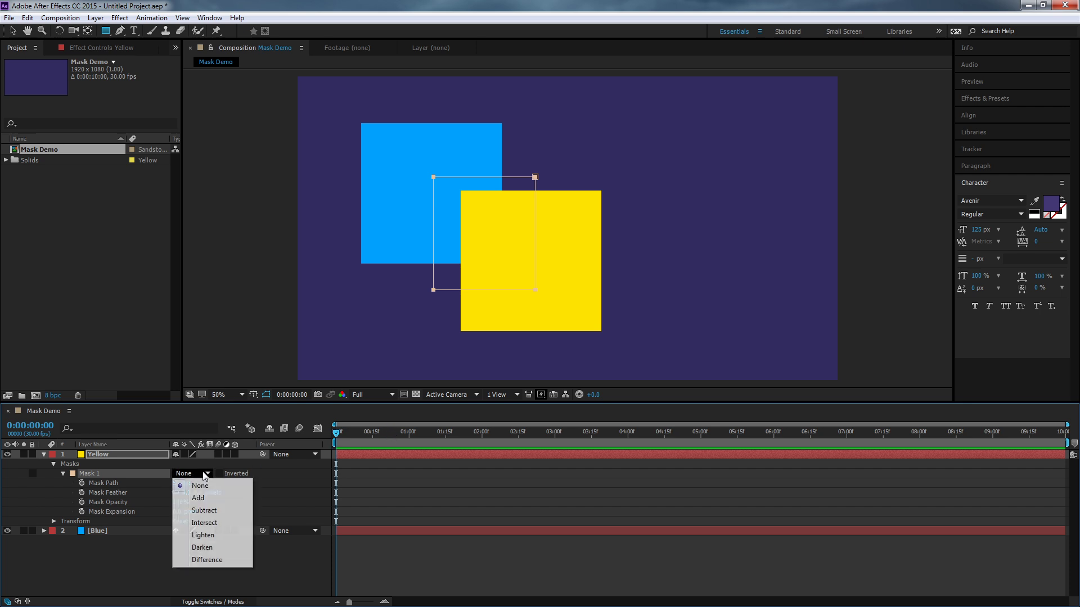
left_click(227, 499)
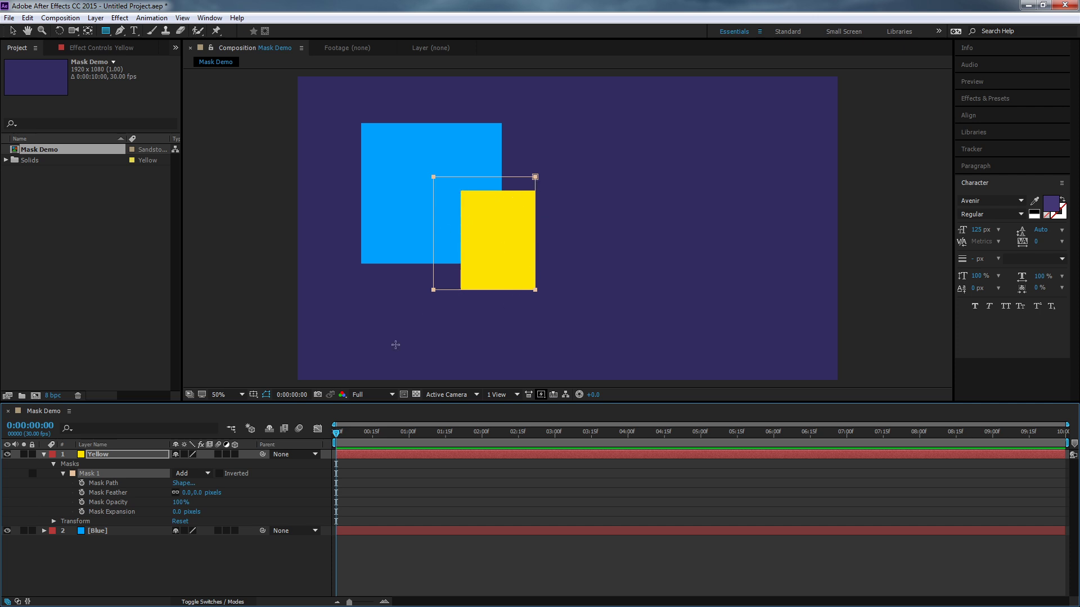
- Try Subtract mode on Mask 1 and set its mode to Intersect
left_click(189, 475)
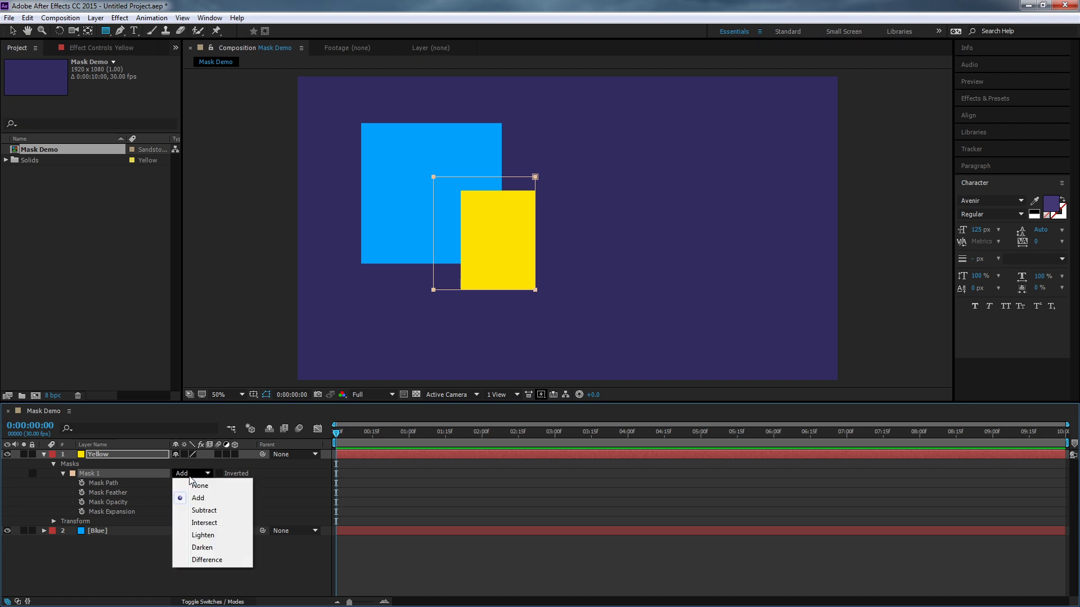
left_click(214, 513)
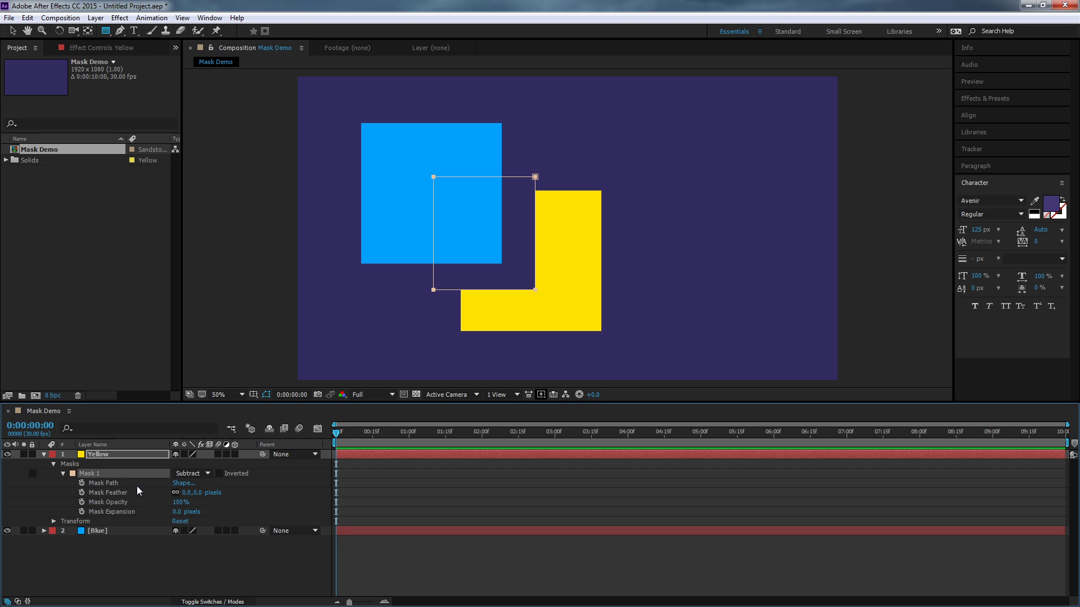
left_click(189, 474)
left_click(207, 521)
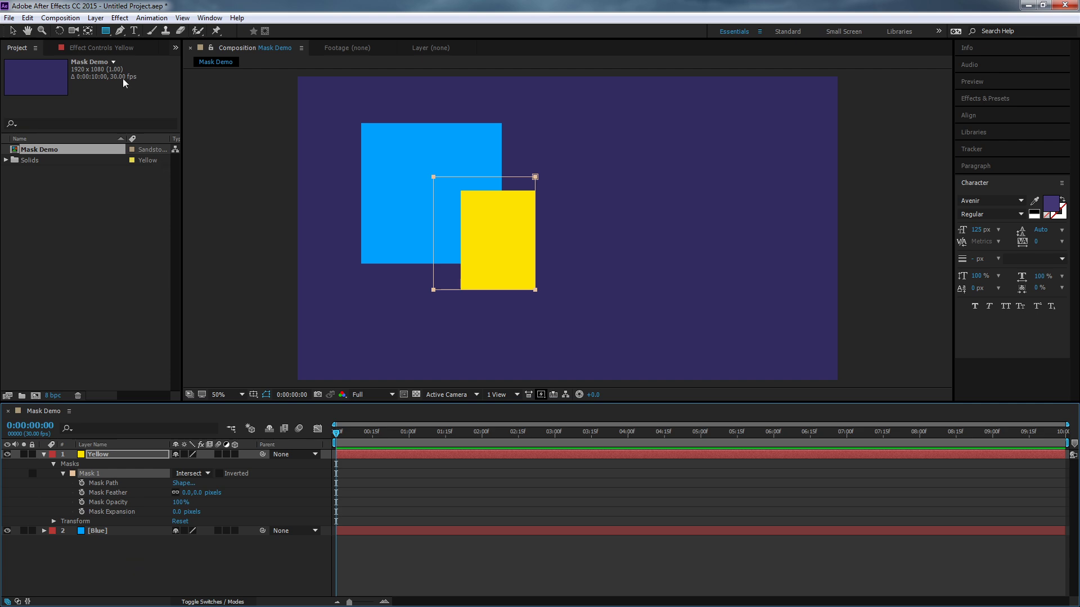
- Draw a second rectangular mask over the lower middle of the yellow square, overlapping Mask 1, and set its mode to Intersect
left_click_drag(468, 331, 556, 237)
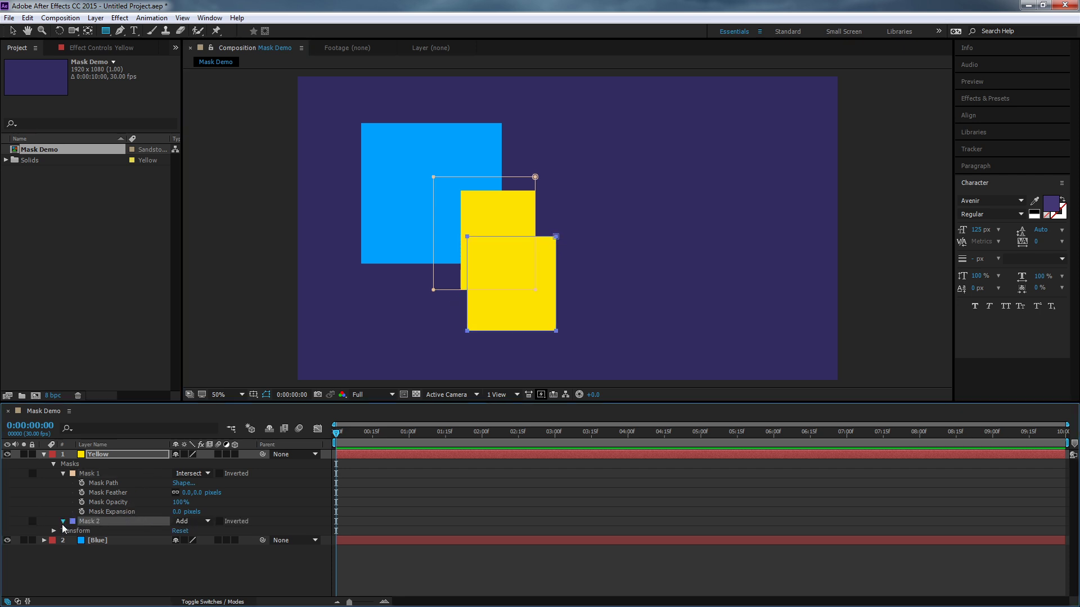
left_click(63, 522)
left_click(196, 521)
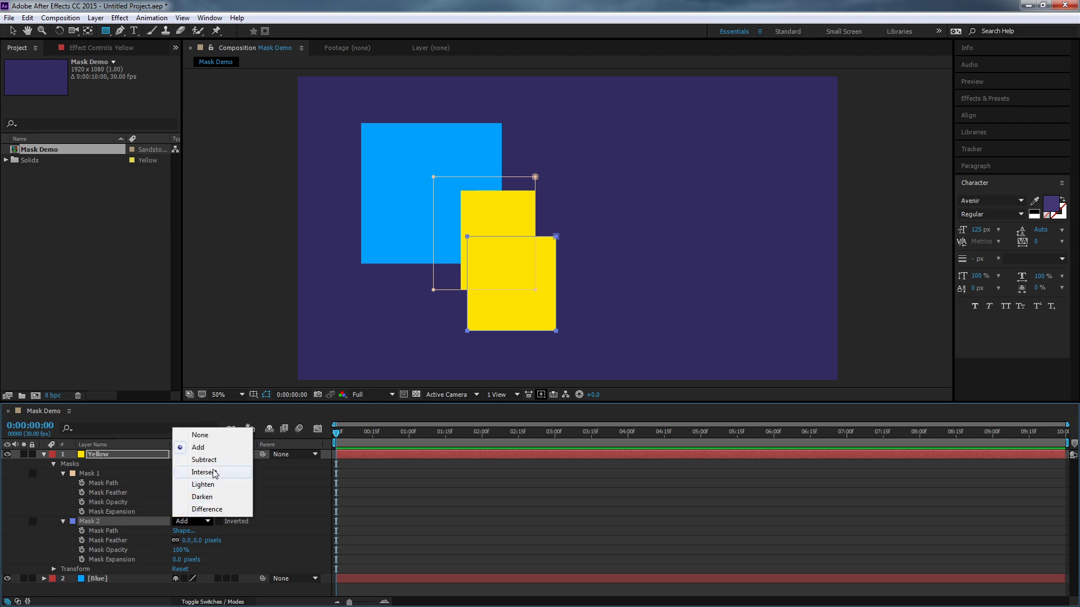
left_click(207, 472)
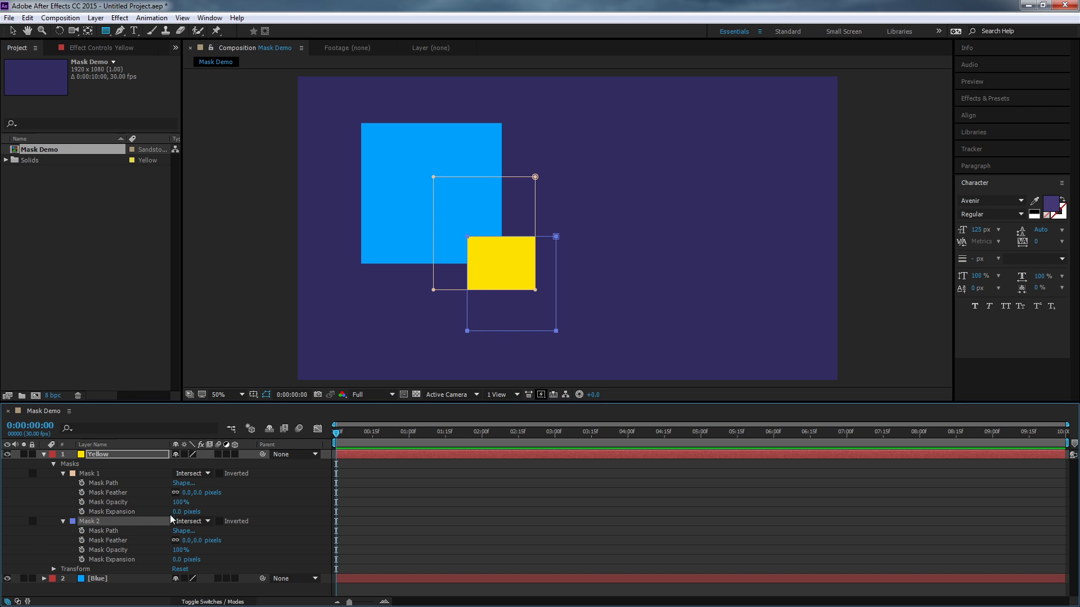
- Move Mask 2 slightly upward with the Selection tool so it overlaps more of Mask 1
left_click(13, 30)
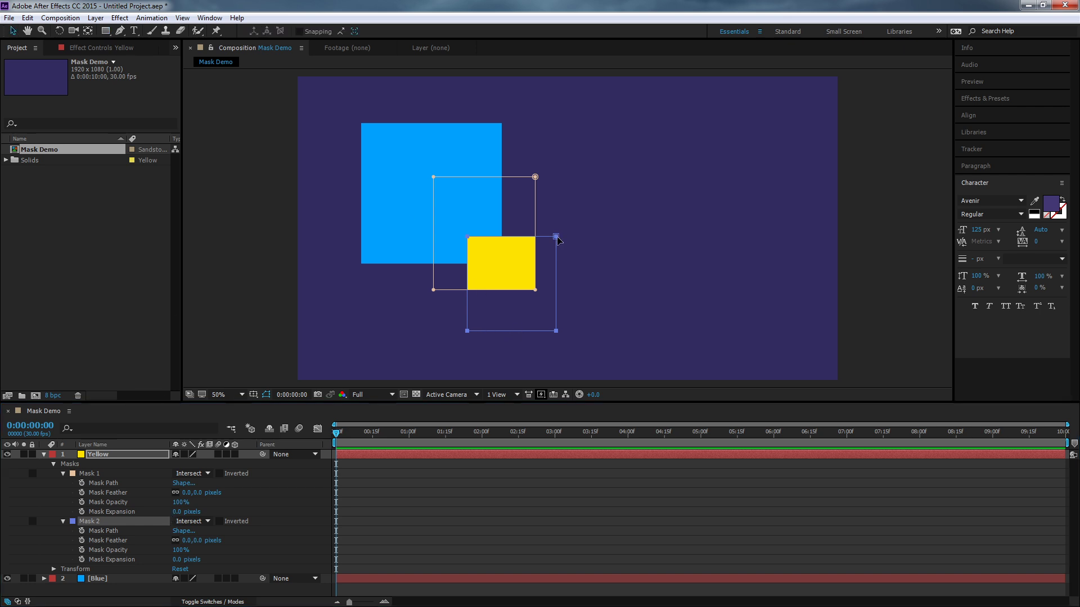
mouse_move(556, 237)
left_mouse_down()
mouse_move(545, 222)
mouse_move(611, 207)
mouse_move(601, 177)
mouse_move(495, 141)
mouse_move(453, 184)
mouse_move(441, 230)
mouse_move(534, 231)
mouse_move(639, 144)
mouse_move(514, 181)
mouse_move(444, 235)
mouse_move(491, 258)
mouse_move(608, 234)
mouse_move(550, 219)
left_mouse_up()
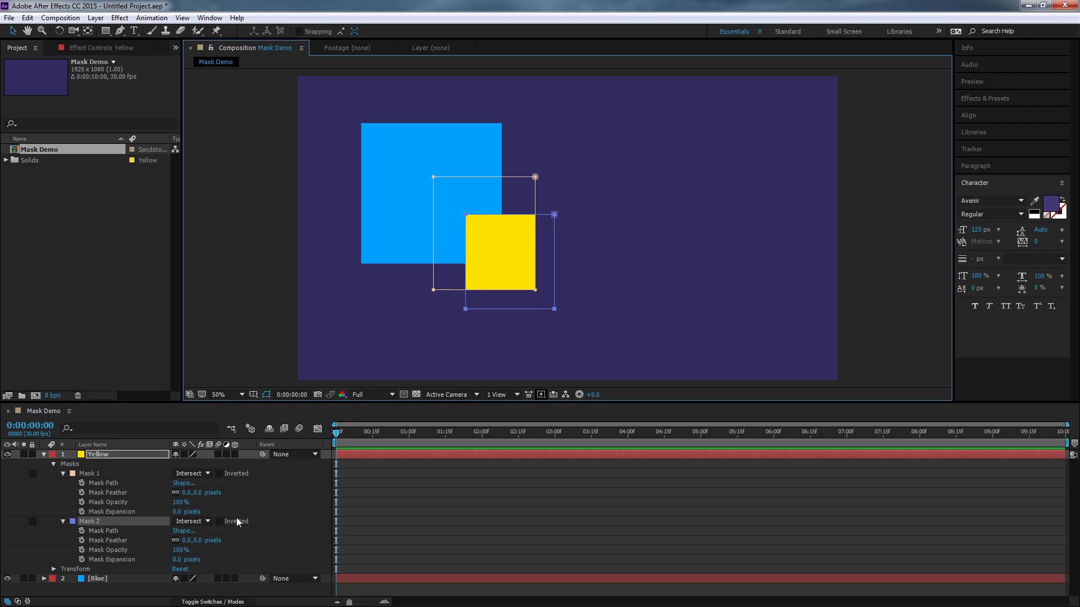
- Leave Mask 2's mode as it is and delete Mask 2 from the Yellow layer
left_click(198, 524)
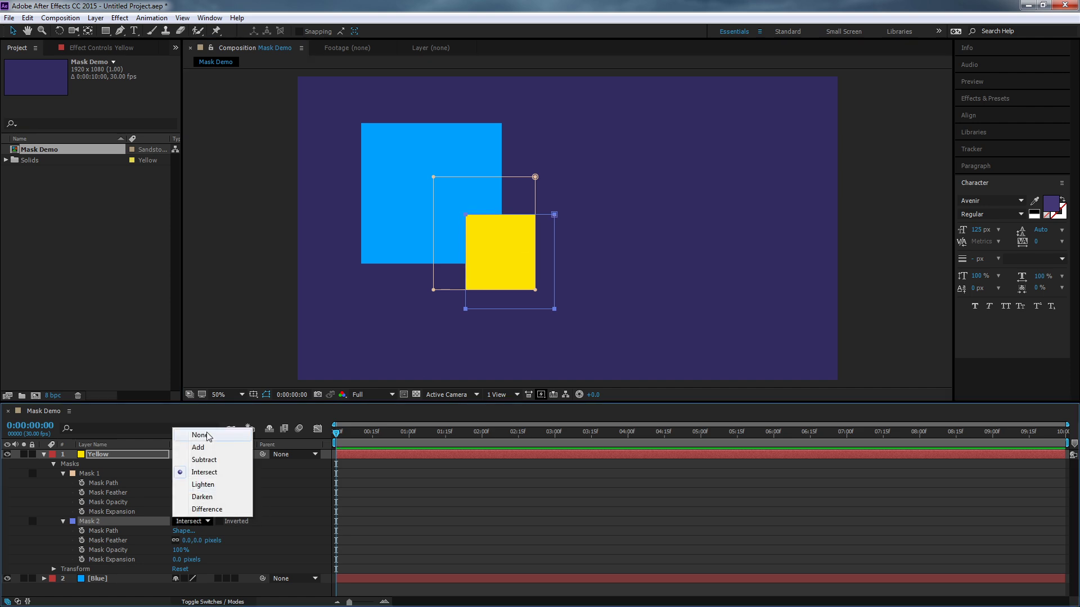
left_click(275, 511)
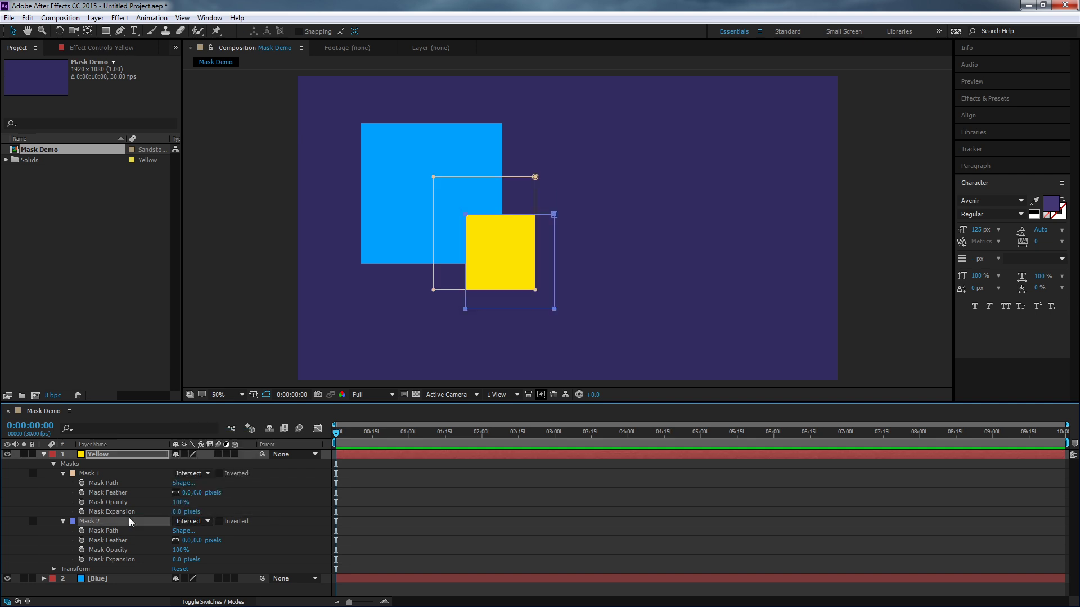
key("Delete")
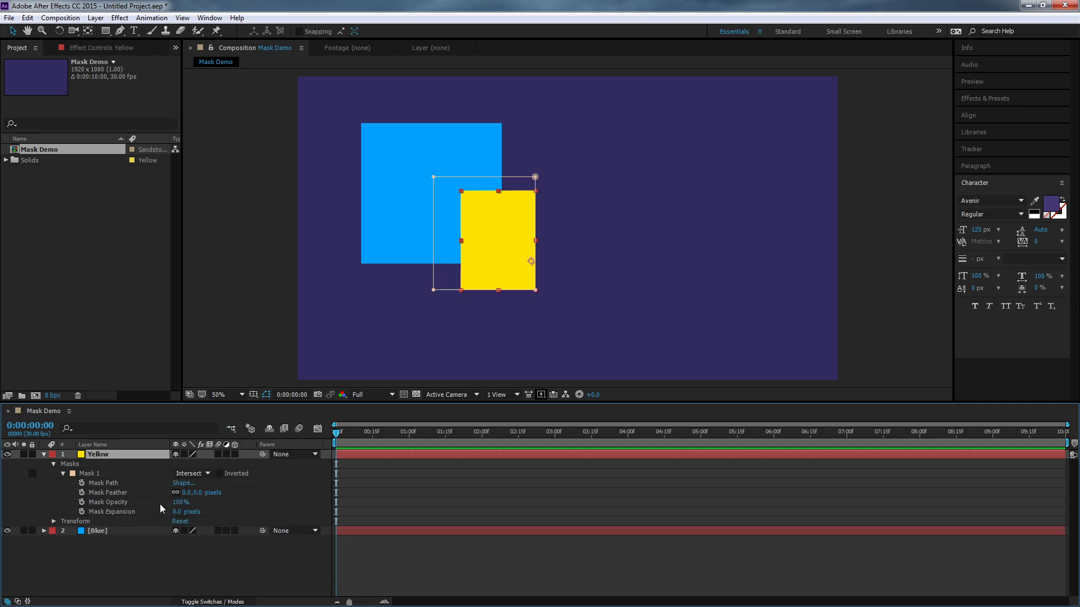
- Try the Lighten, Darken and Difference modes in turn on Mask 1 of the Yellow layer
left_click(200, 473)
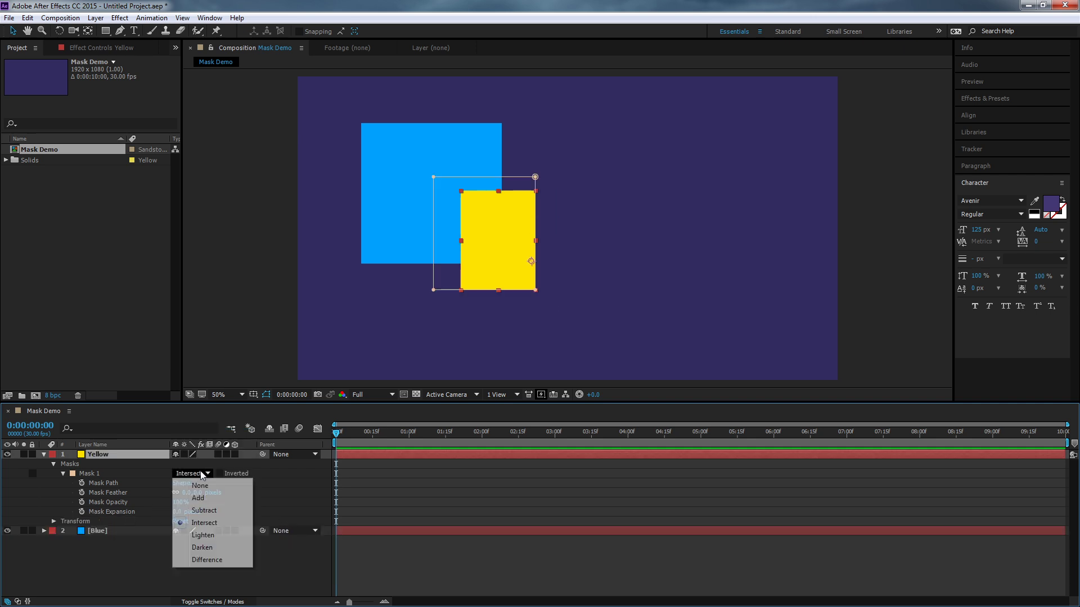
left_click(216, 535)
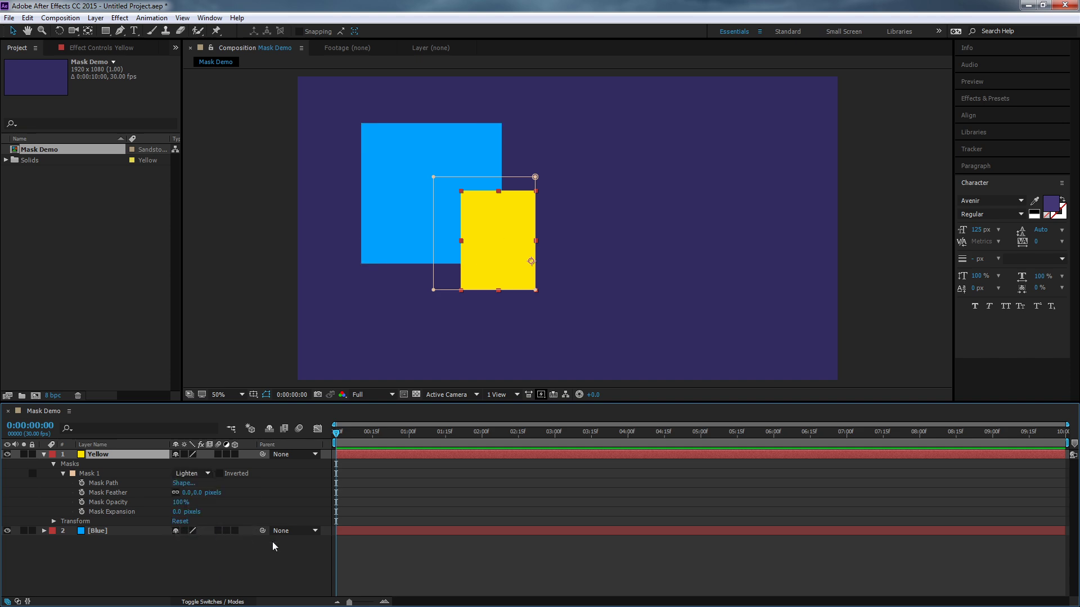
left_click(194, 473)
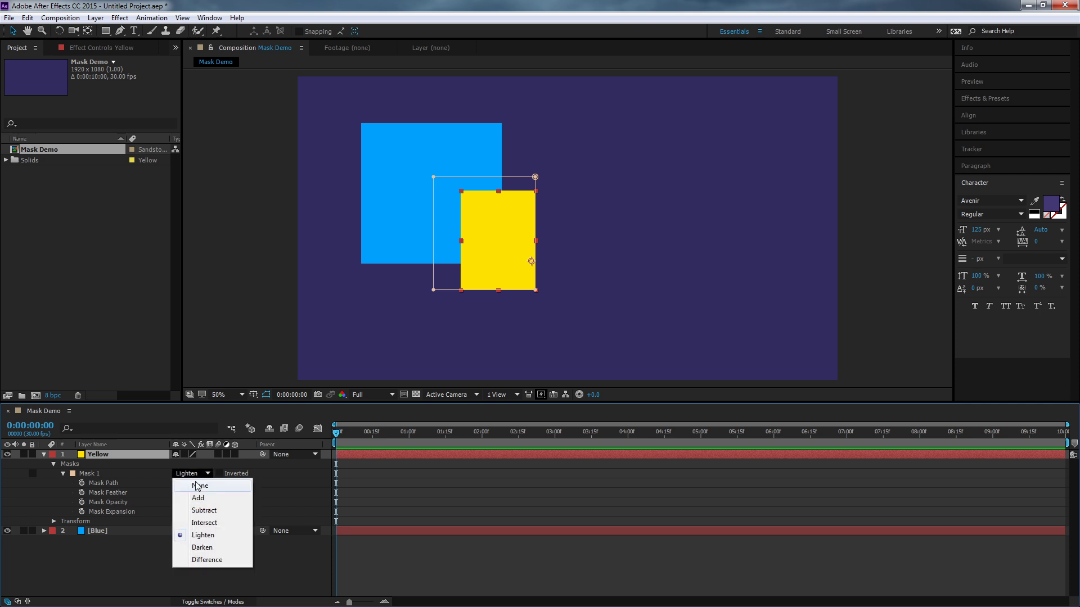
left_click(198, 548)
left_click(194, 473)
left_click(209, 560)
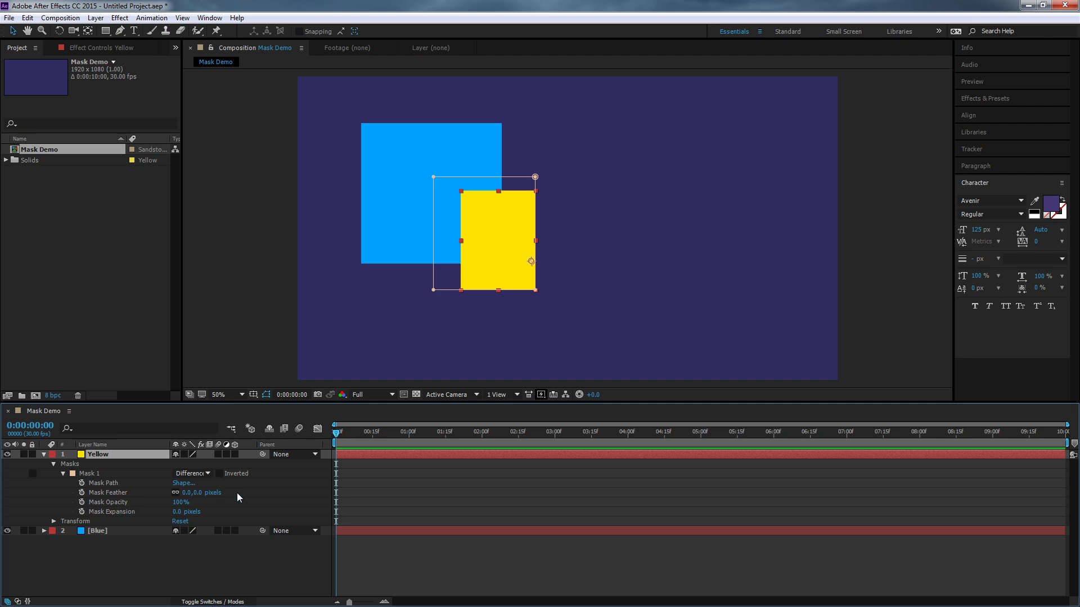
- Set Mask 1's mode to Add
left_click(209, 474)
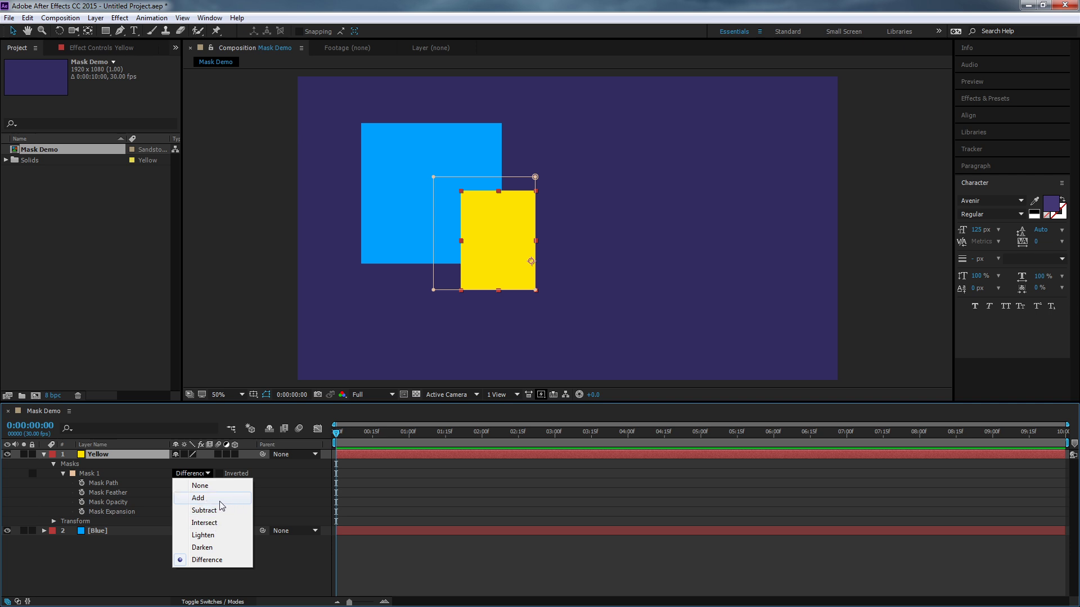
left_click(219, 500)
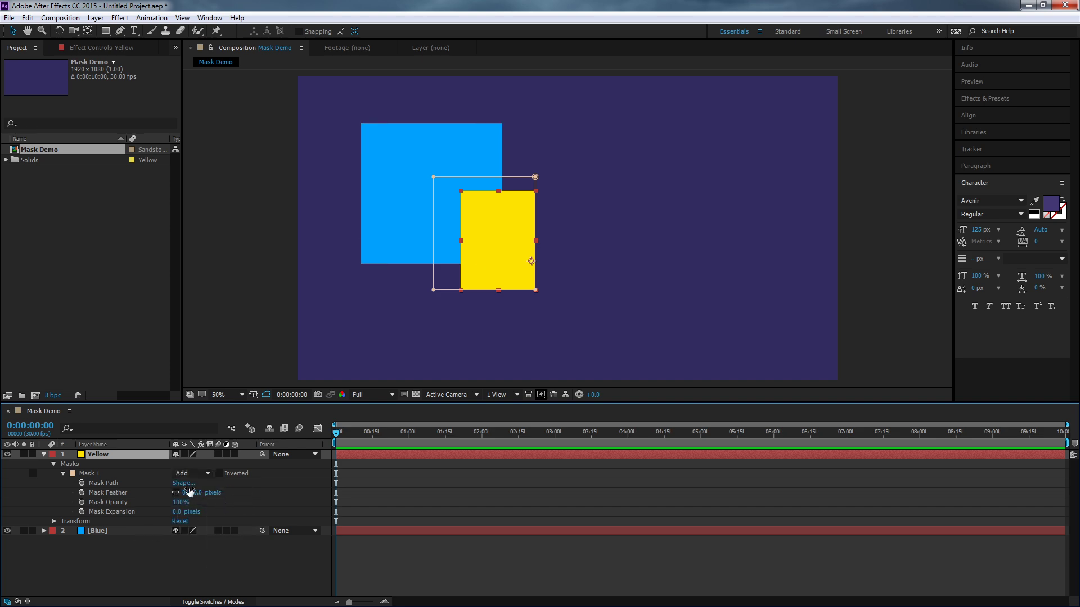
left_click(200, 473)
left_click(205, 499)
- Toggle Inverted on and off repeatedly for Mask 1 to compare both results, leaving it off and the mode at Add
left_click(220, 474)
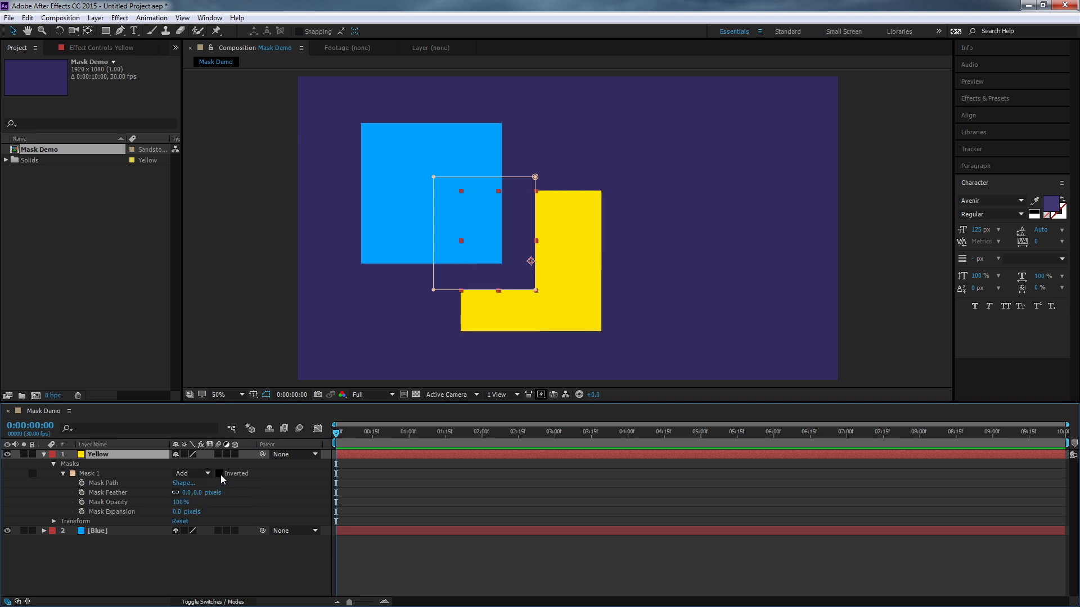
left_click(220, 475)
left_click(219, 474)
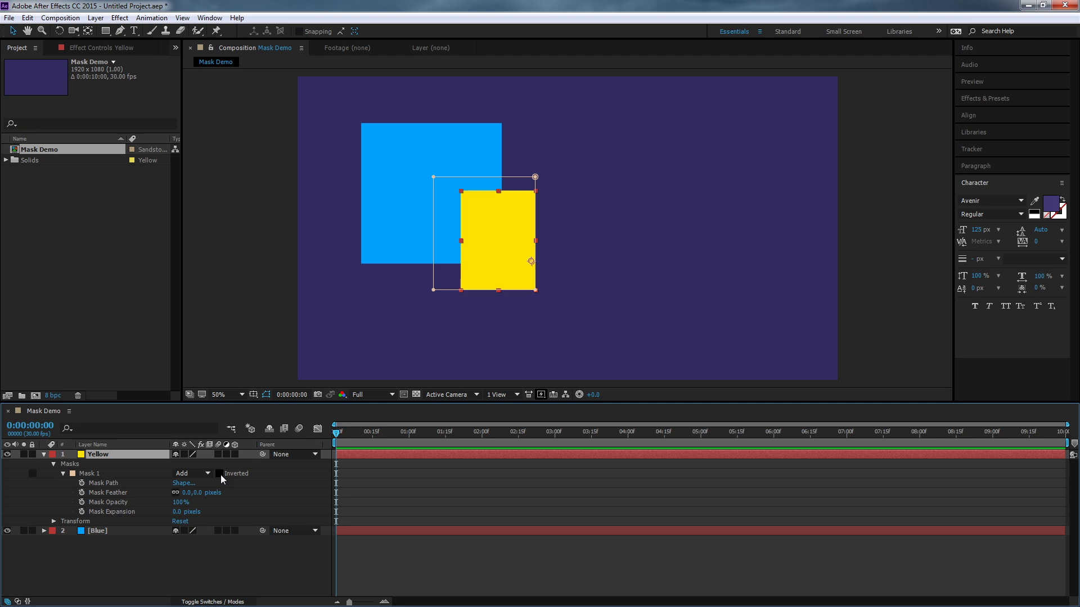
left_click(219, 474)
left_click(221, 474)
left_click(209, 474)
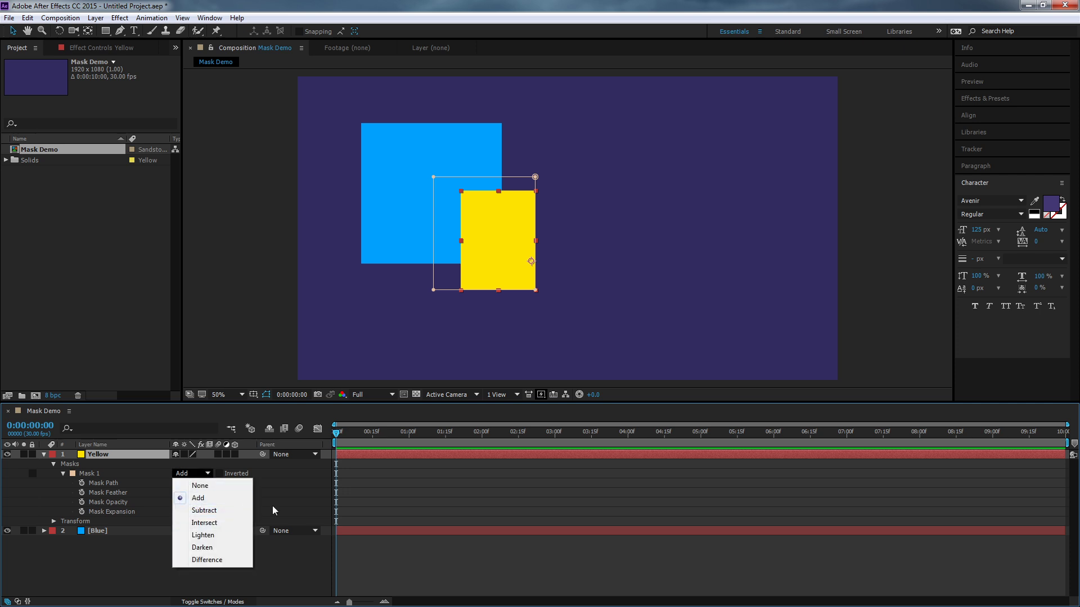
left_click(273, 506)
left_click(218, 474)
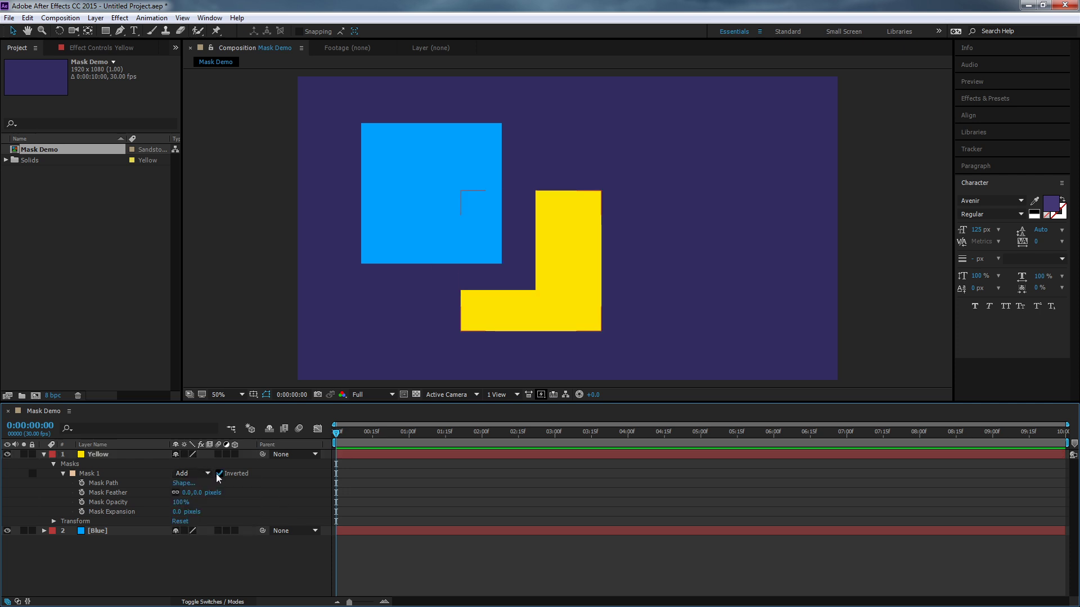
left_click(219, 474)
left_click(219, 474)
left_click(219, 474)
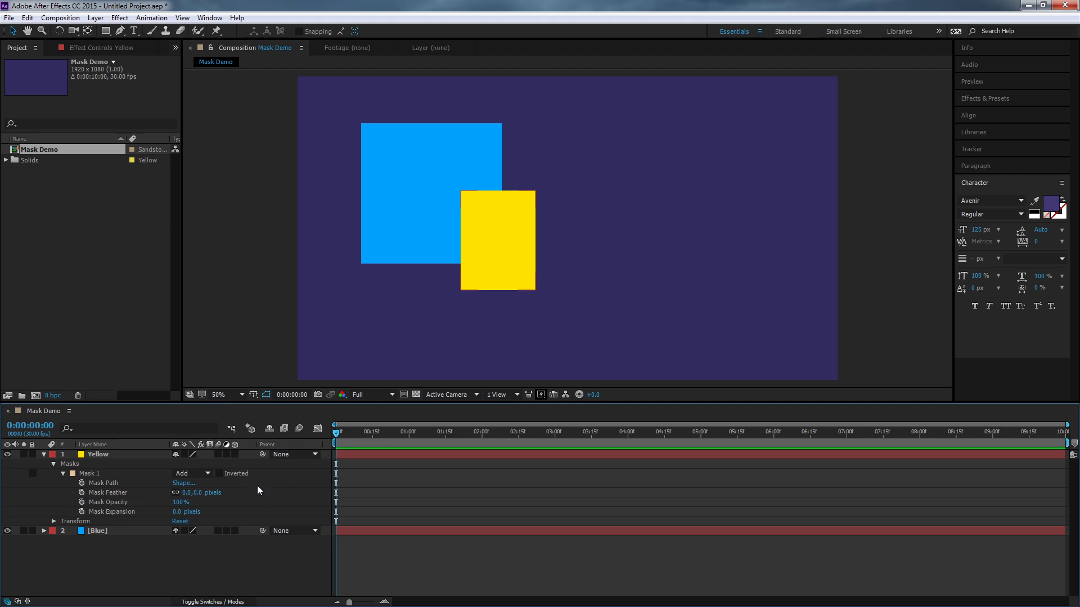
- Start keyframing Mask 1's Mask Path at 0:00:00:00 and move the current time to 0:00:00:16
left_click(111, 484)
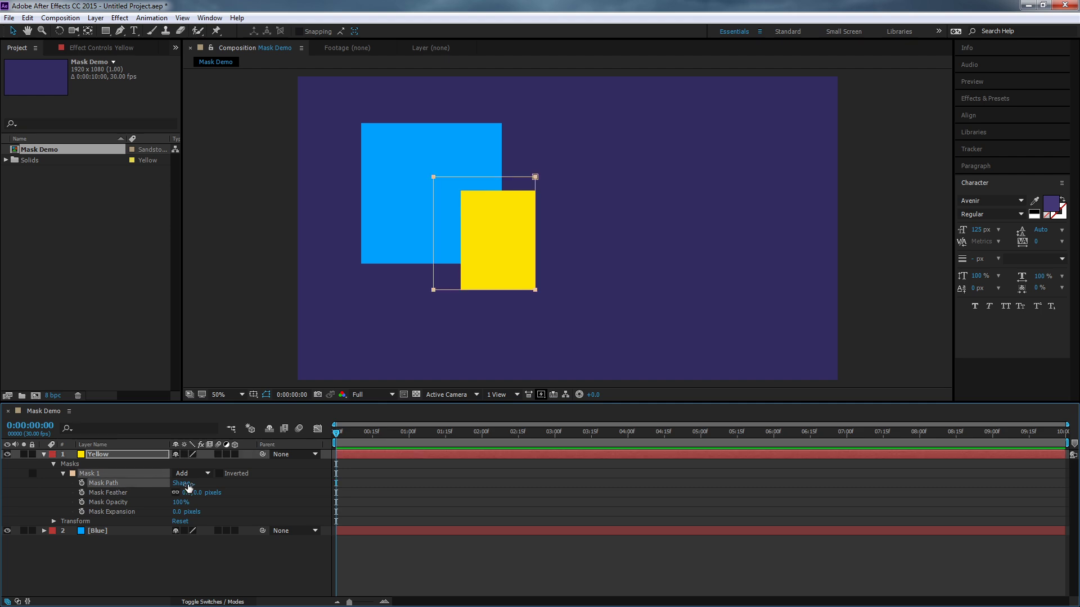
left_click(81, 483)
left_click(375, 432)
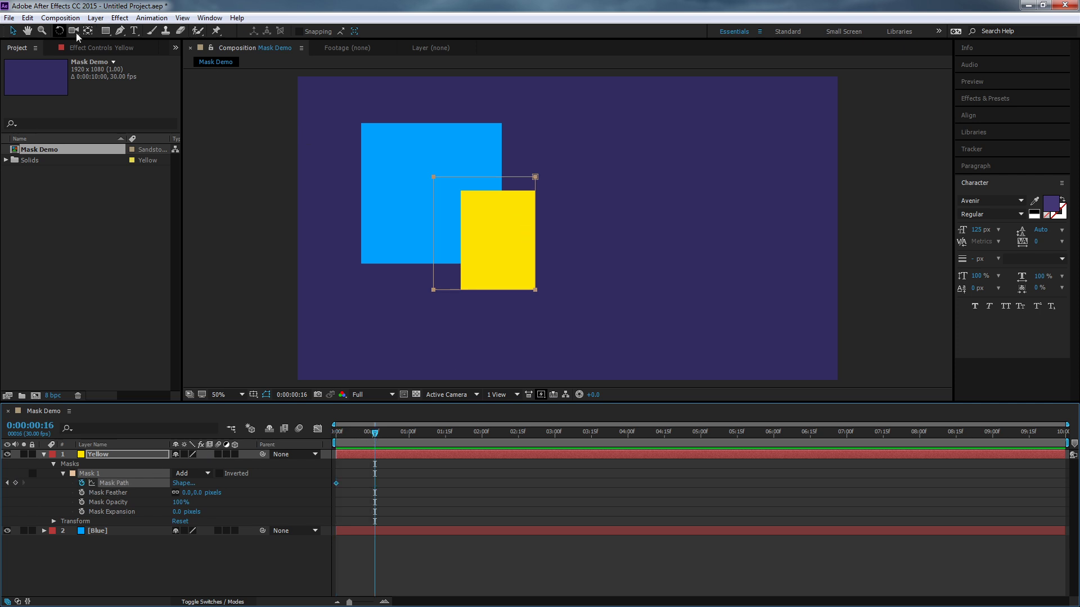
- Reshape Mask 1 at frame 16 by moving its four vertices outward into an irregular quadrilateral around the yellow square
left_click(12, 30)
left_click(528, 218)
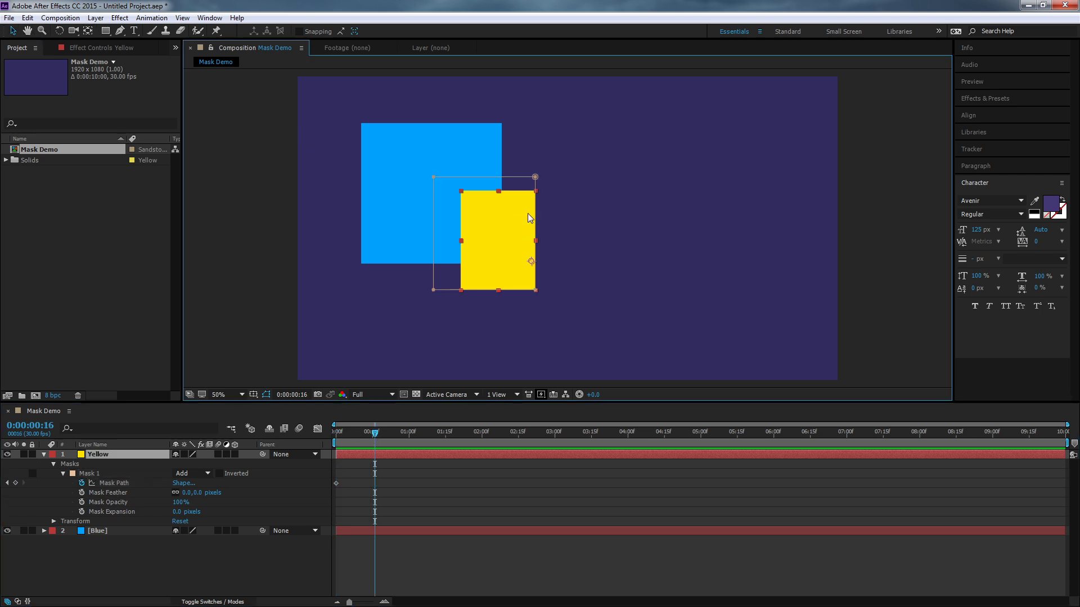
left_click_drag(535, 177, 424, 324)
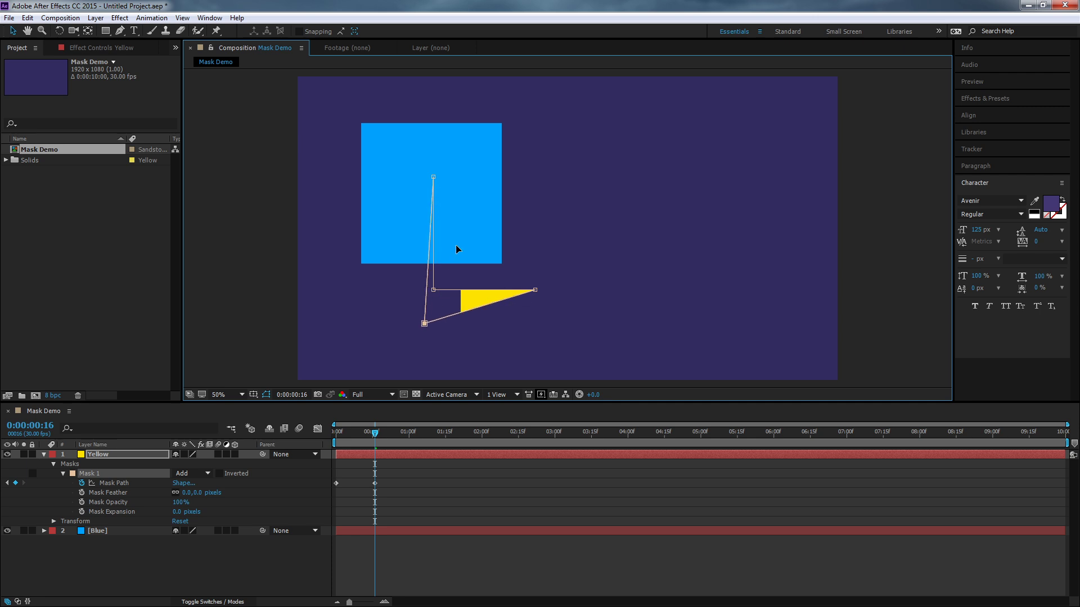
left_click_drag(456, 249, 696, 201)
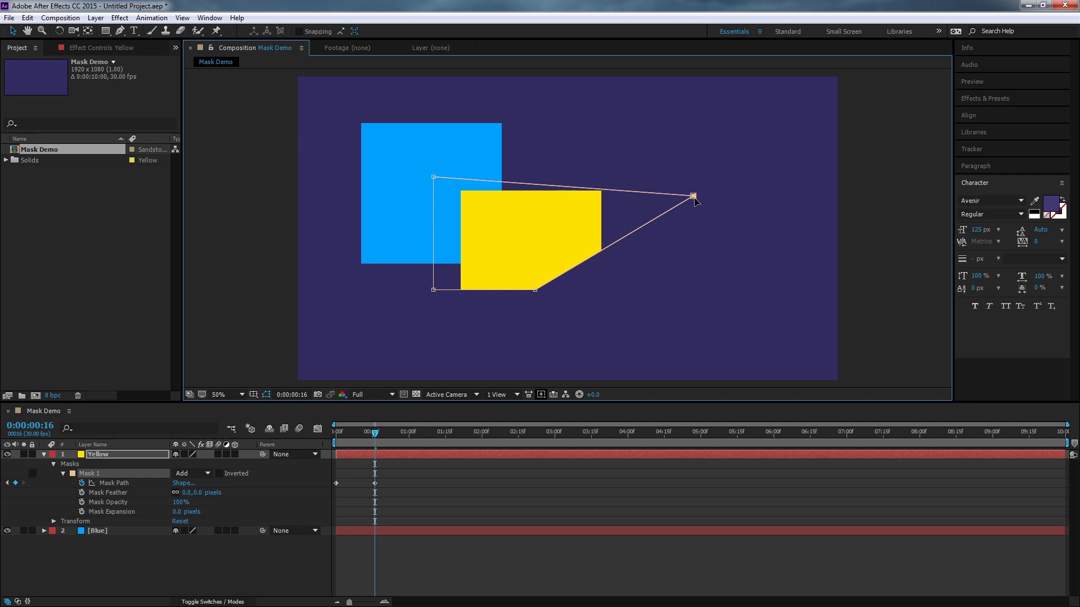
left_click_drag(433, 177, 549, 113)
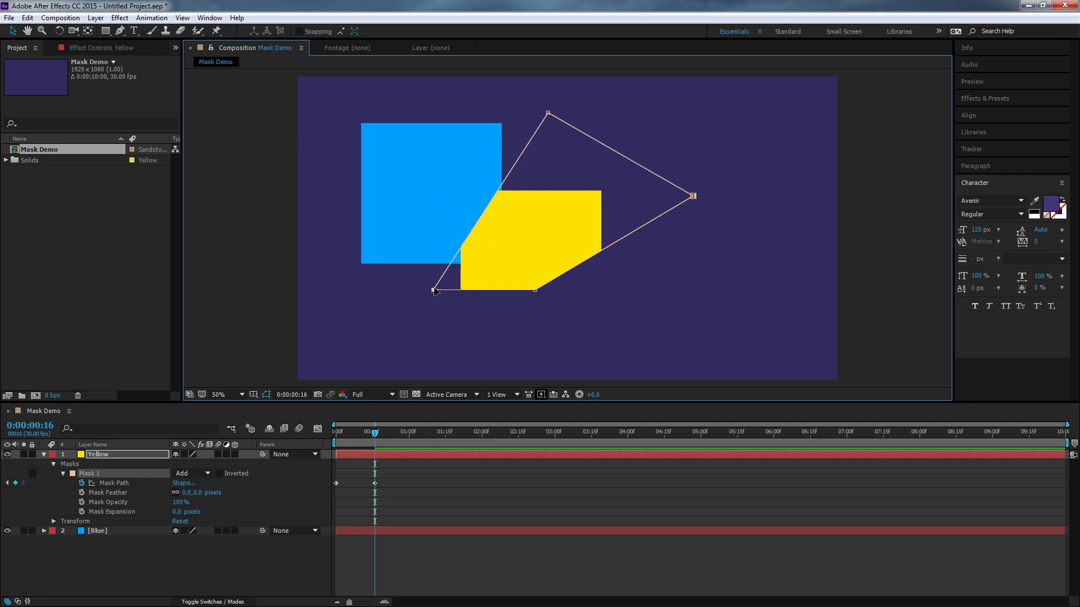
left_click_drag(434, 290, 346, 128)
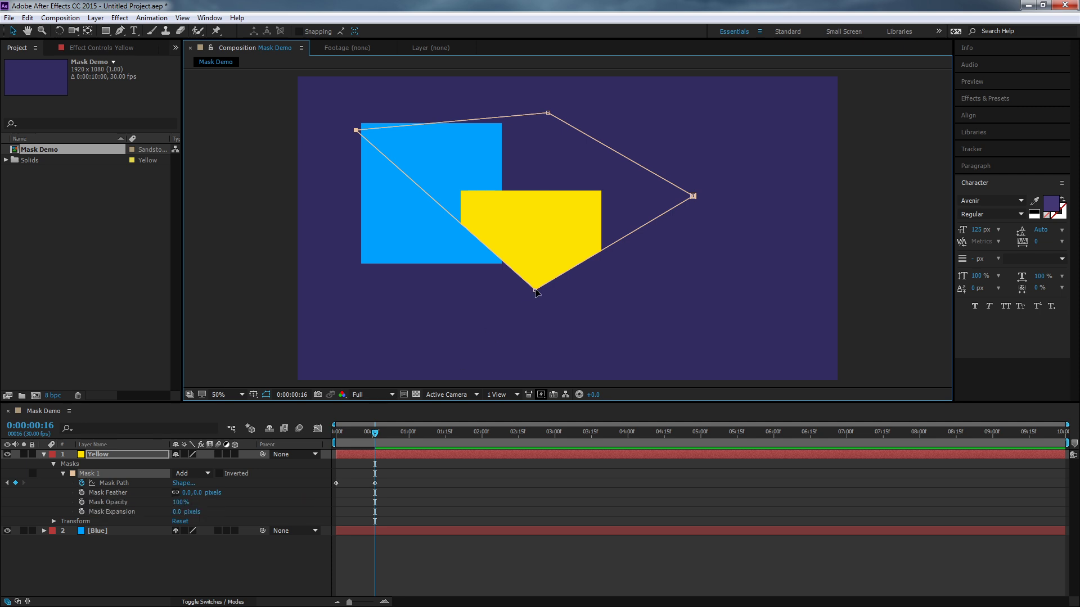
left_click_drag(536, 290, 419, 367)
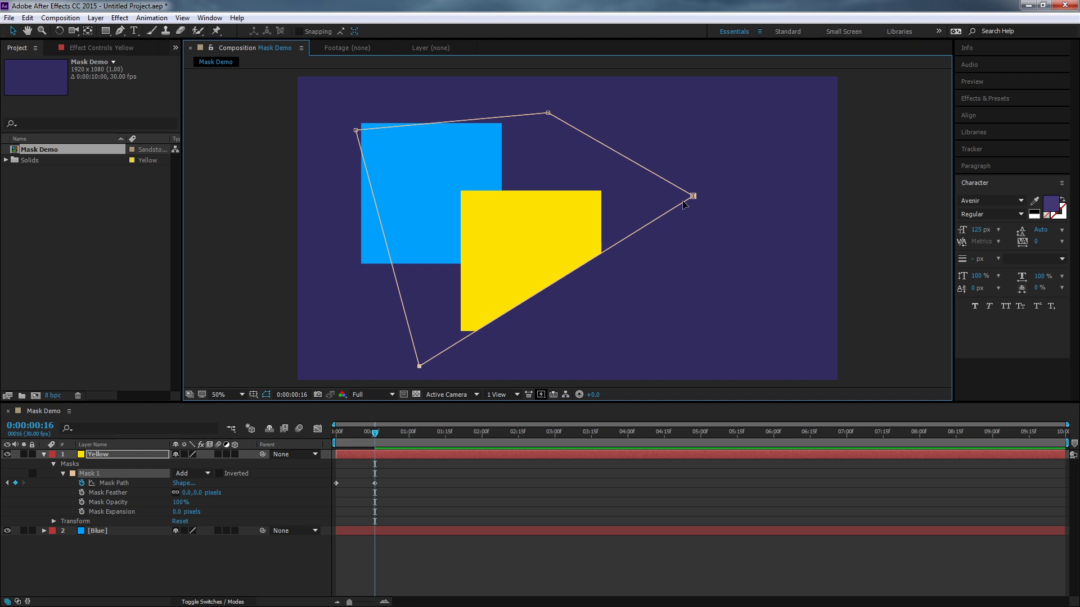
left_click_drag(693, 196, 723, 305)
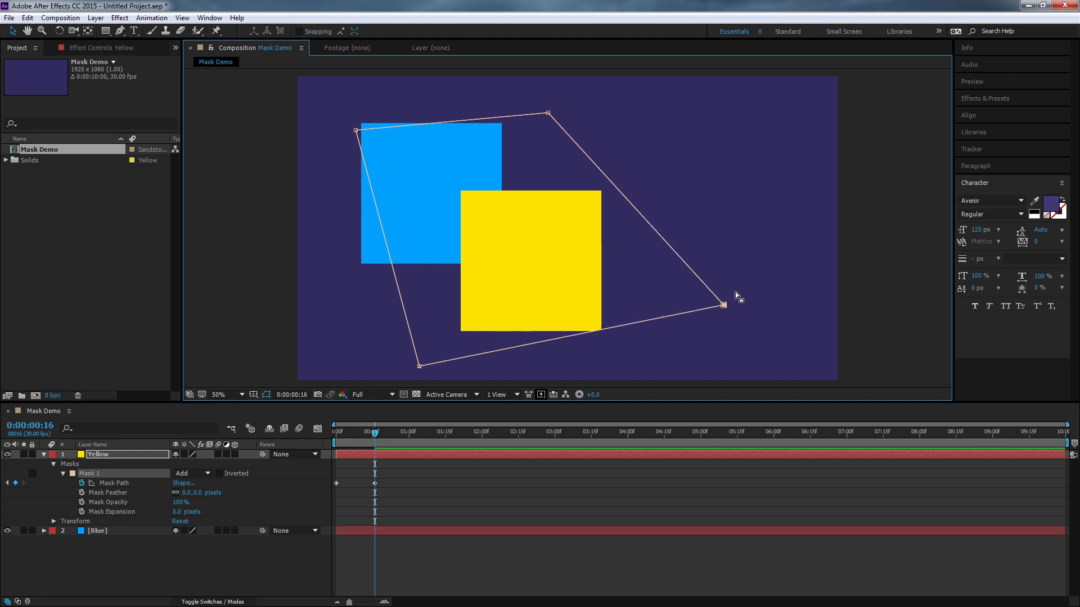
- Adjust individual Mask 1 vertices, moving the upper-left one above the blue square and the lower-left one slightly outward
left_click(779, 223)
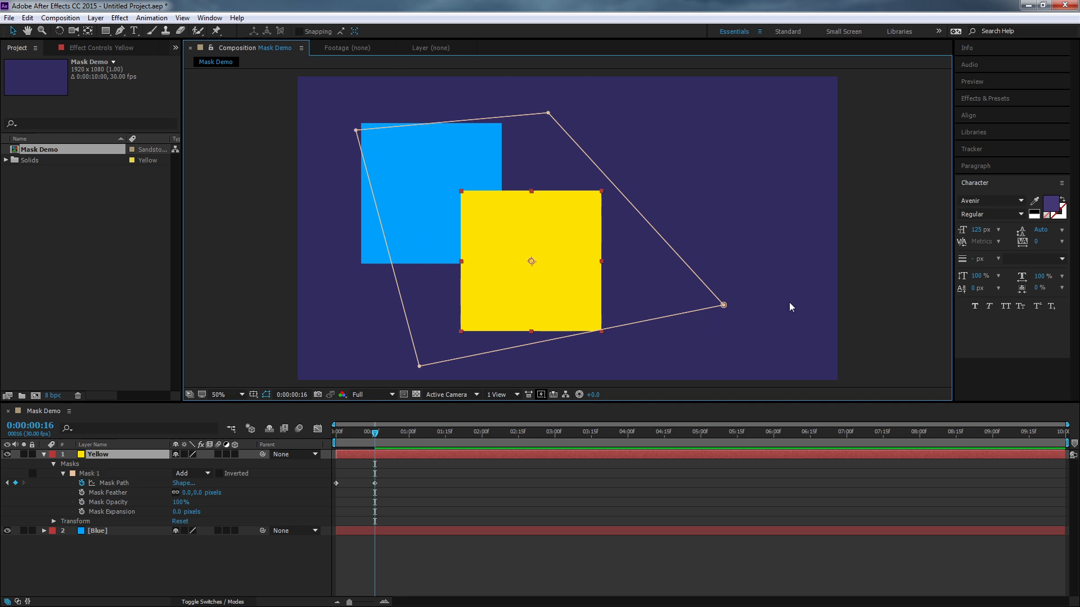
left_click(725, 305)
left_click(548, 113)
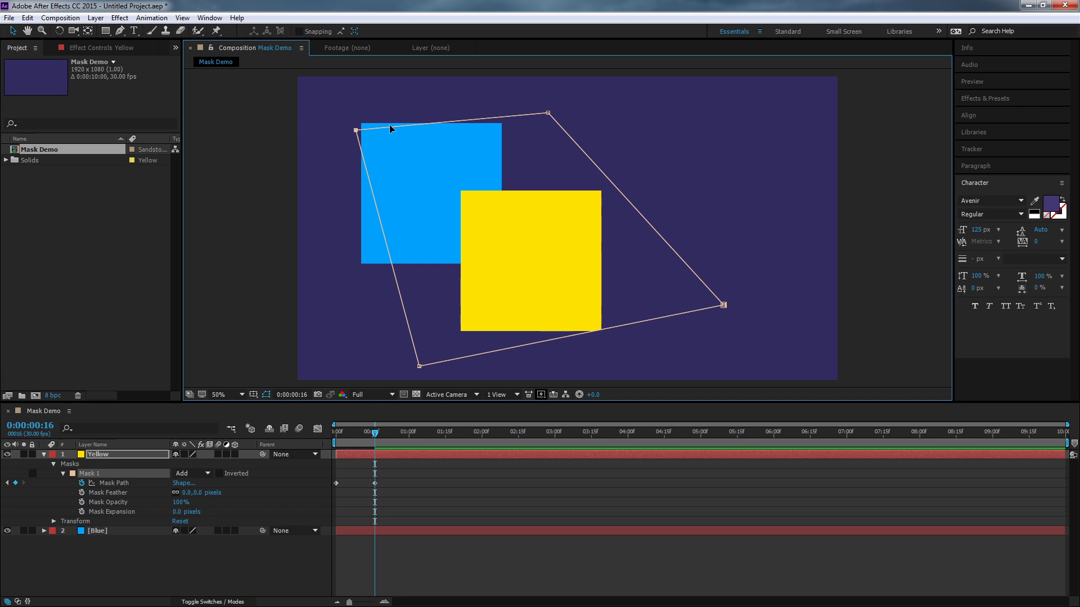
left_click_drag(357, 130, 407, 97)
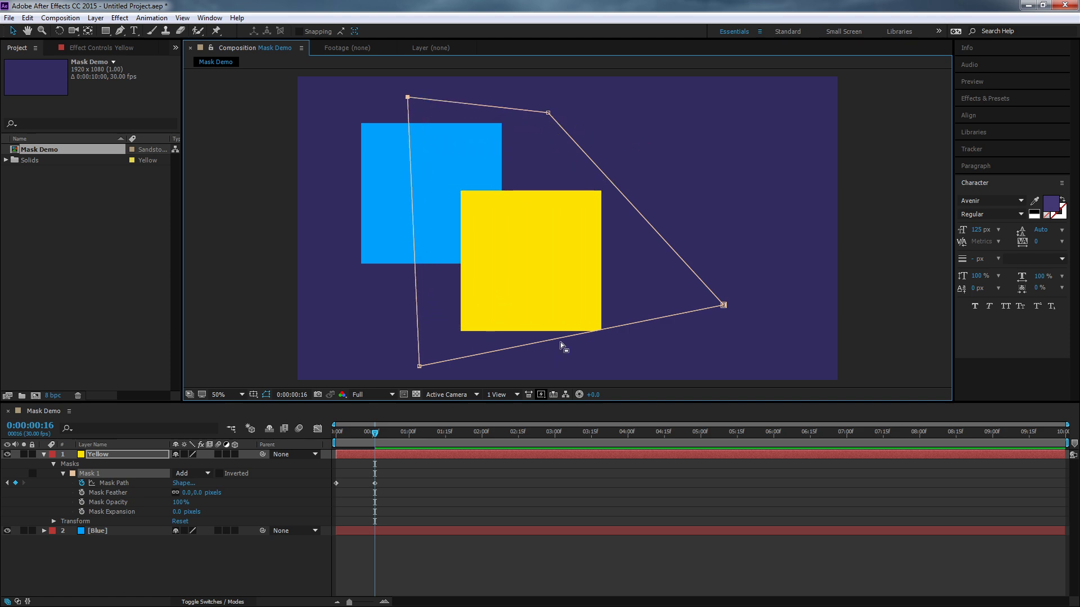
left_click_drag(420, 366, 379, 370)
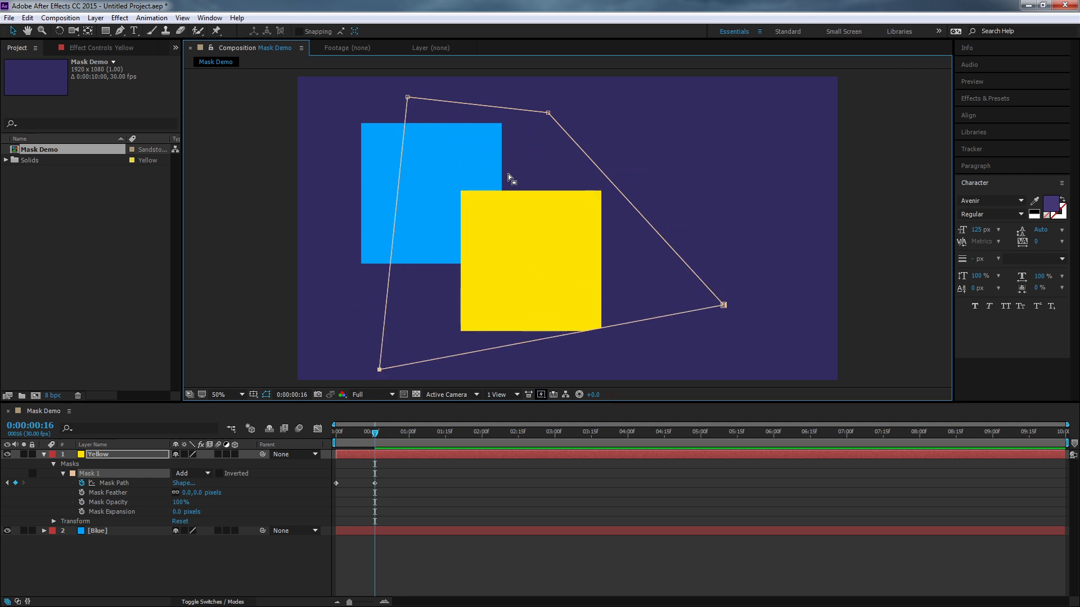
- Move Mask 1's upper-left vertex inward, select both upper vertices and shift them together up and slightly left
left_click(711, 212)
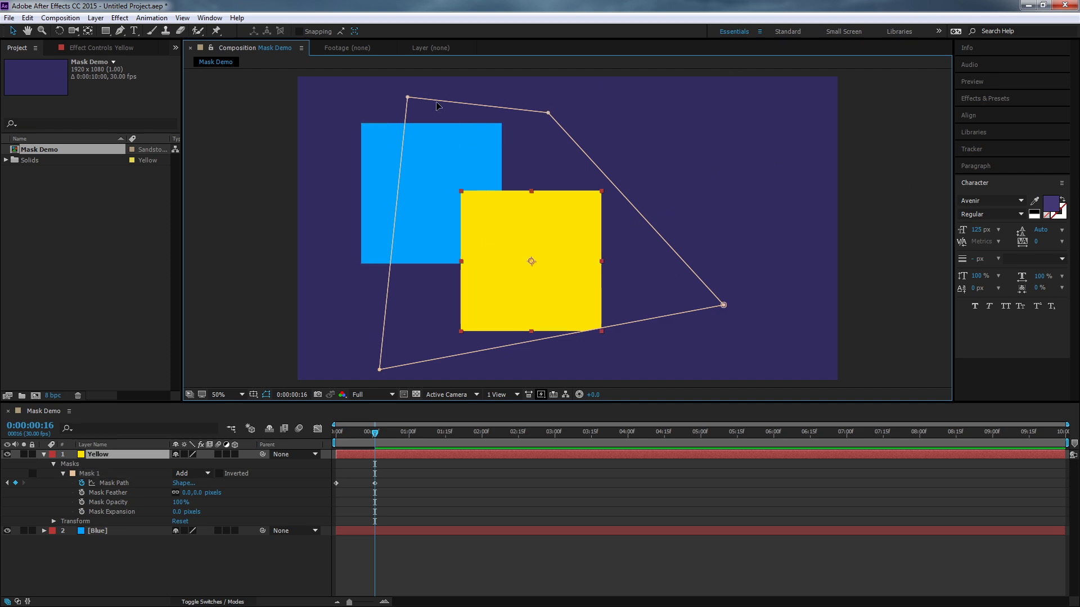
left_click(407, 97)
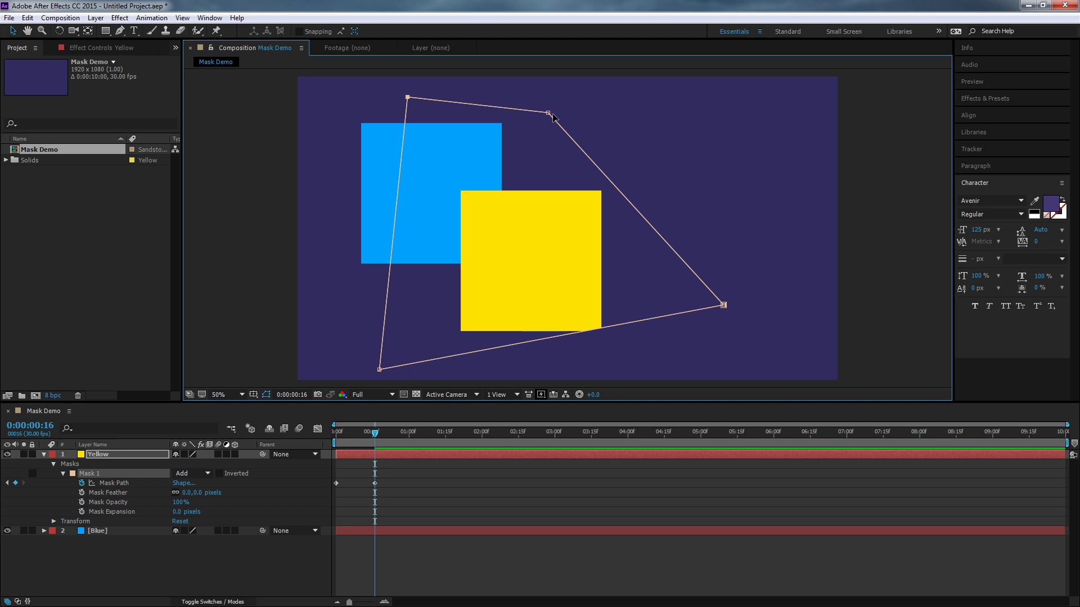
left_click(548, 113)
left_click_drag(408, 97, 444, 122)
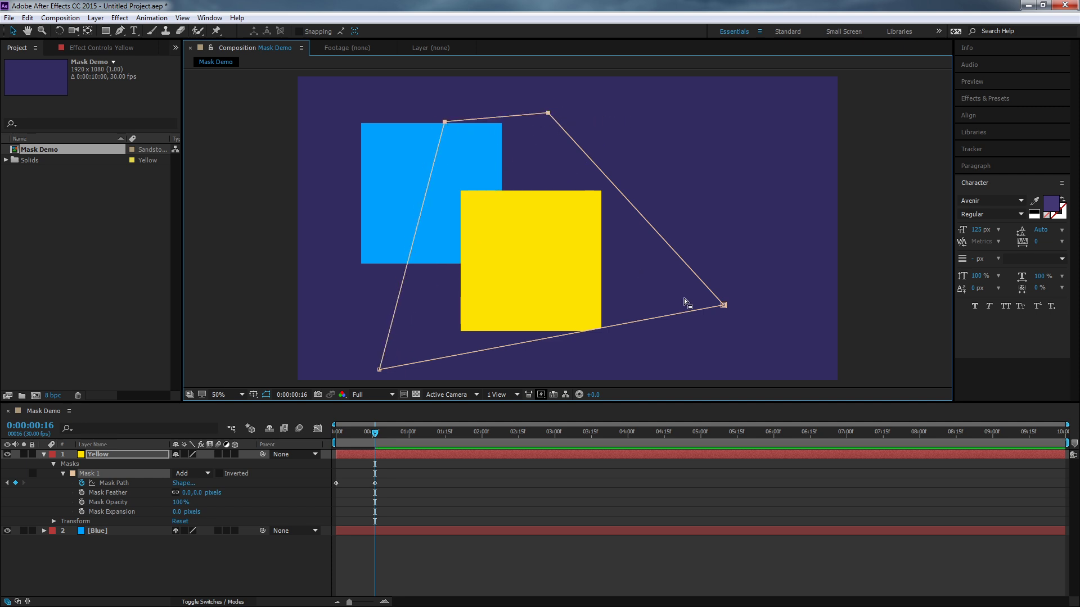
left_click(549, 114, "shift")
left_click_drag(549, 113, 532, 86)
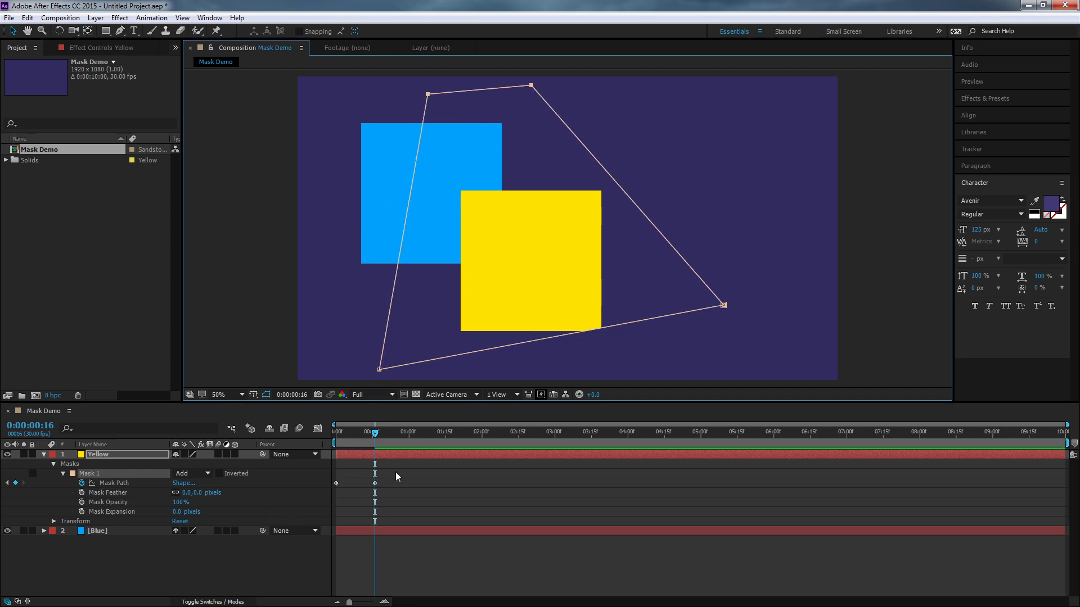
- Delete the Mask Path keyframe at frame 16, return to 0:00:00:00 and turn off Mask Path keyframing
left_click(403, 489)
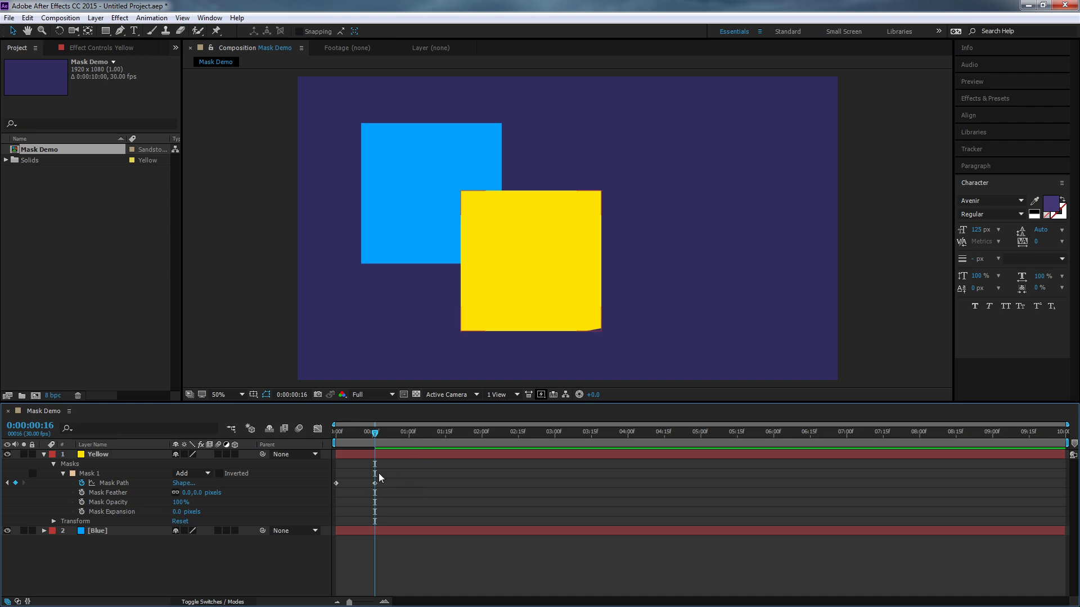
left_click_drag(387, 483, 369, 478)
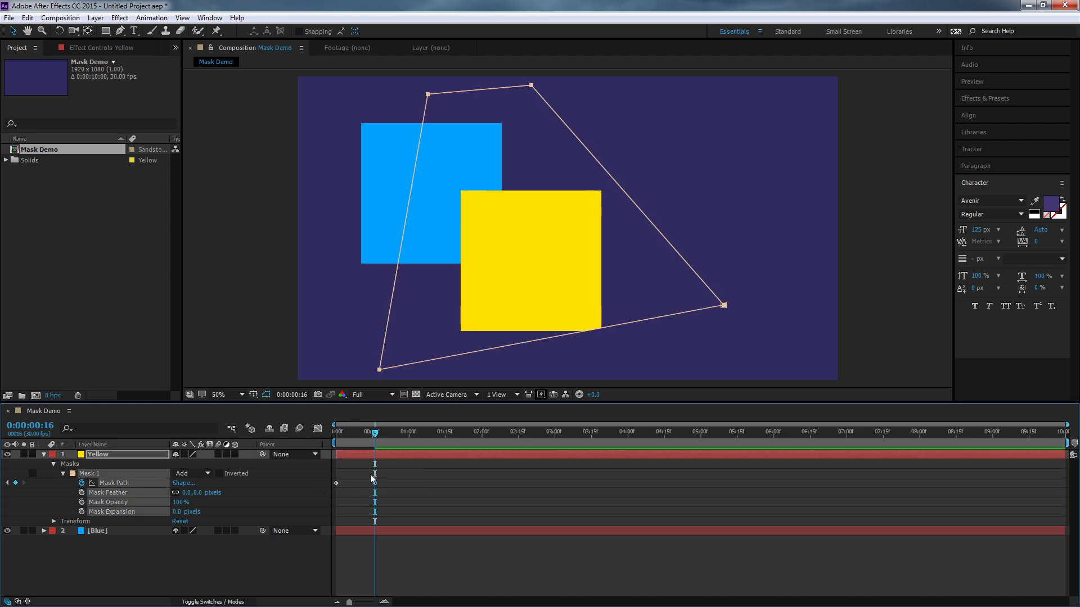
key("Delete")
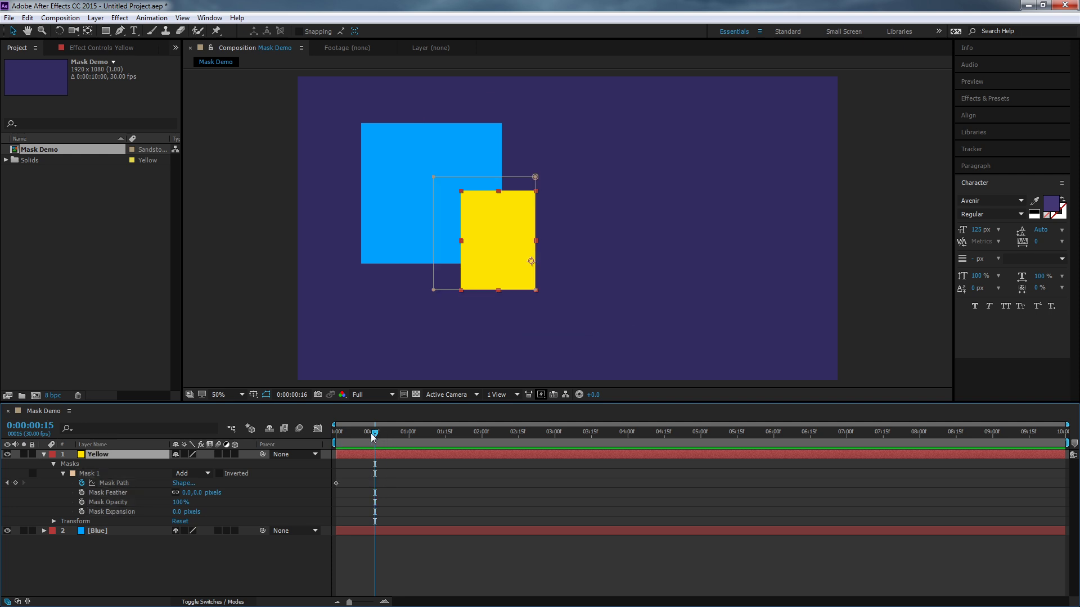
left_click_drag(377, 434, 288, 436)
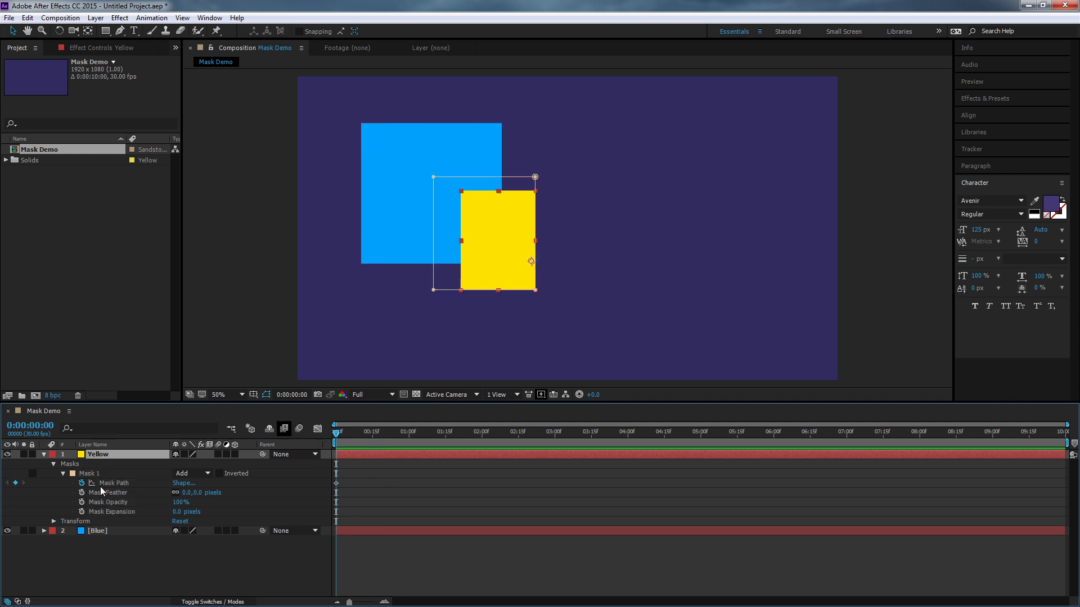
left_click(82, 483)
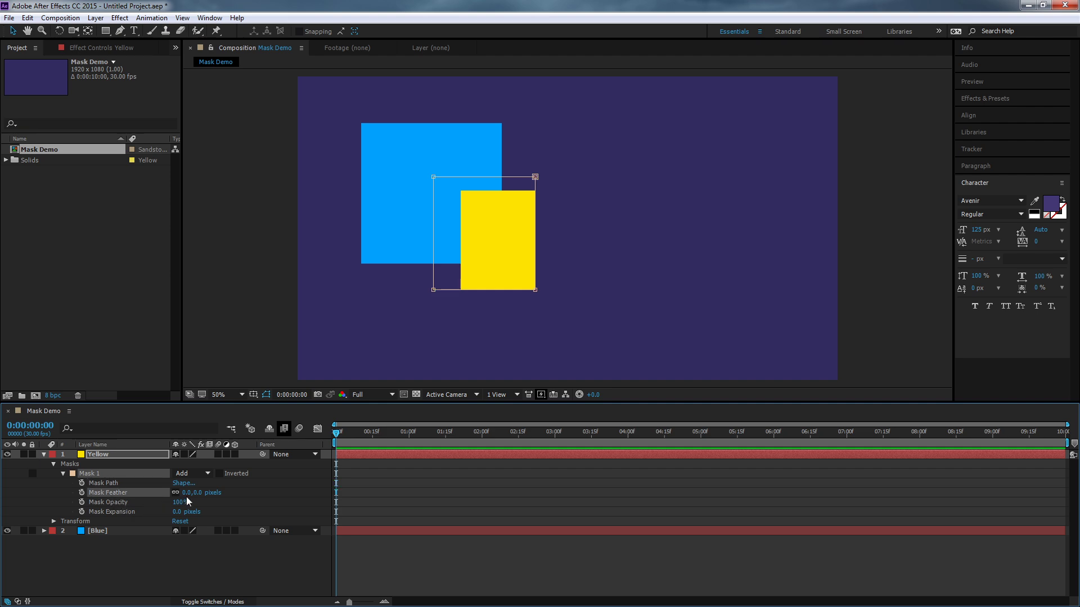
- Set Mask 1's feather to 153 pixels, unlink its two dimensions and reduce only the horizontal feather to 14 pixels
left_click_drag(186, 493, 280, 501)
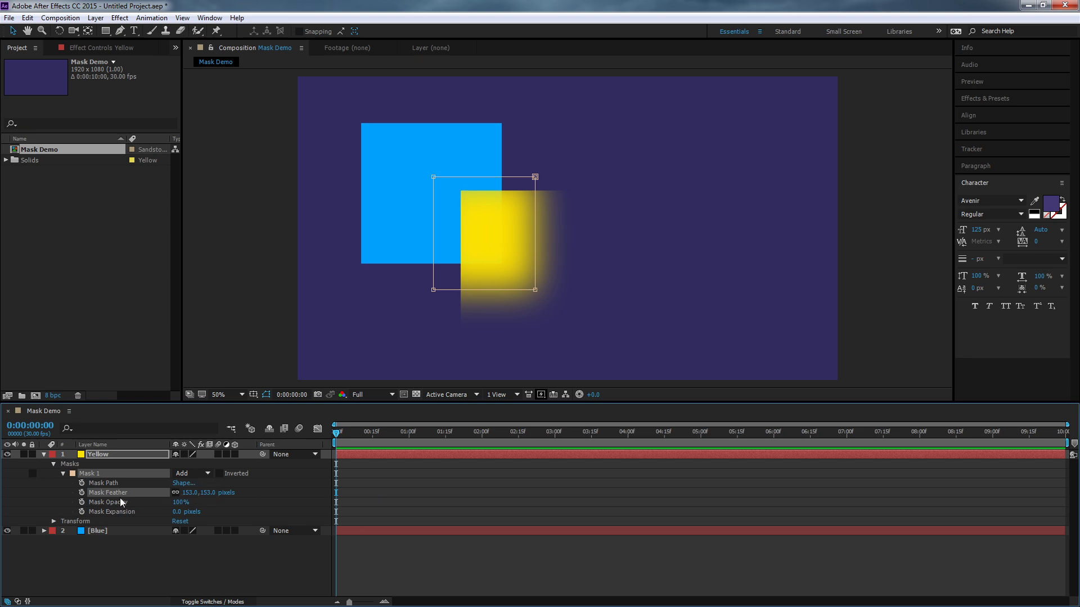
left_click(175, 493)
left_click_drag(193, 492, 78, 497)
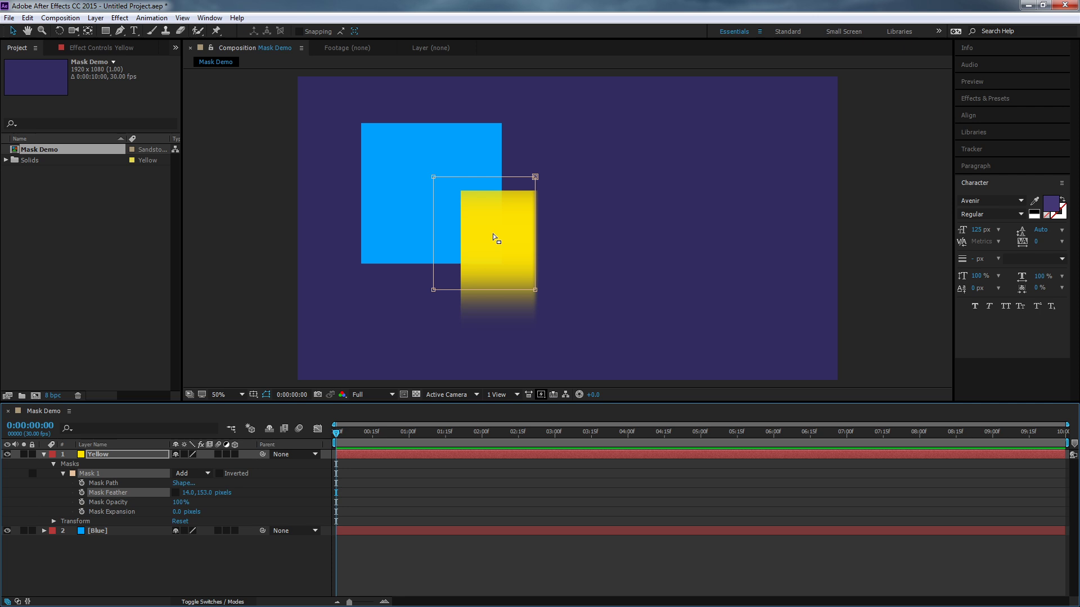
- Try to set Mask 1's horizontal feather to 153 pixels, and undo the feather changes
left_click(190, 493)
type("153")
key("Return")
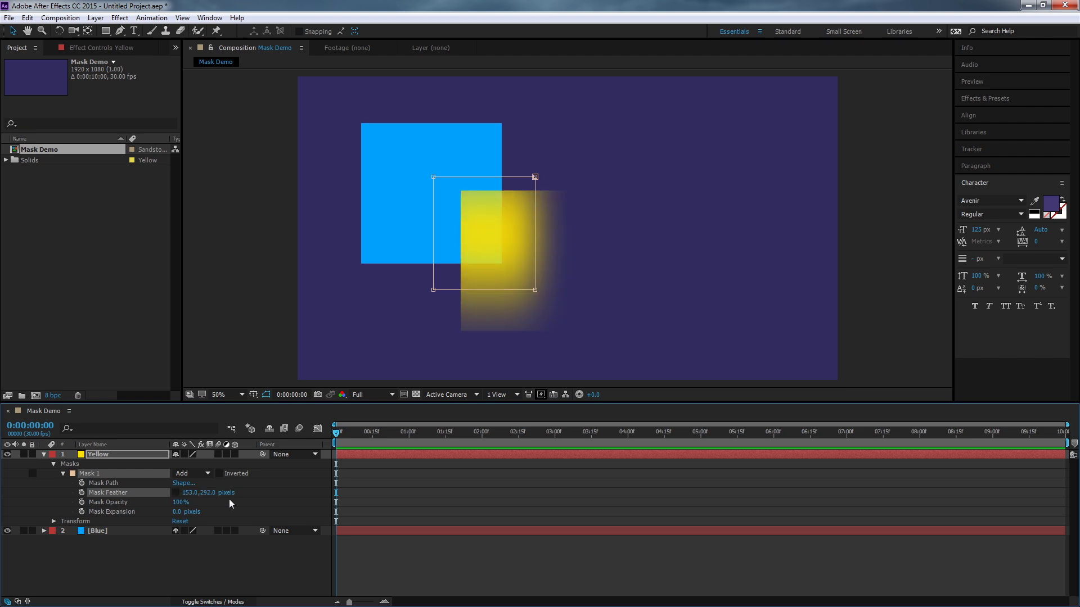
left_click(256, 510)
key("ctrl+z")
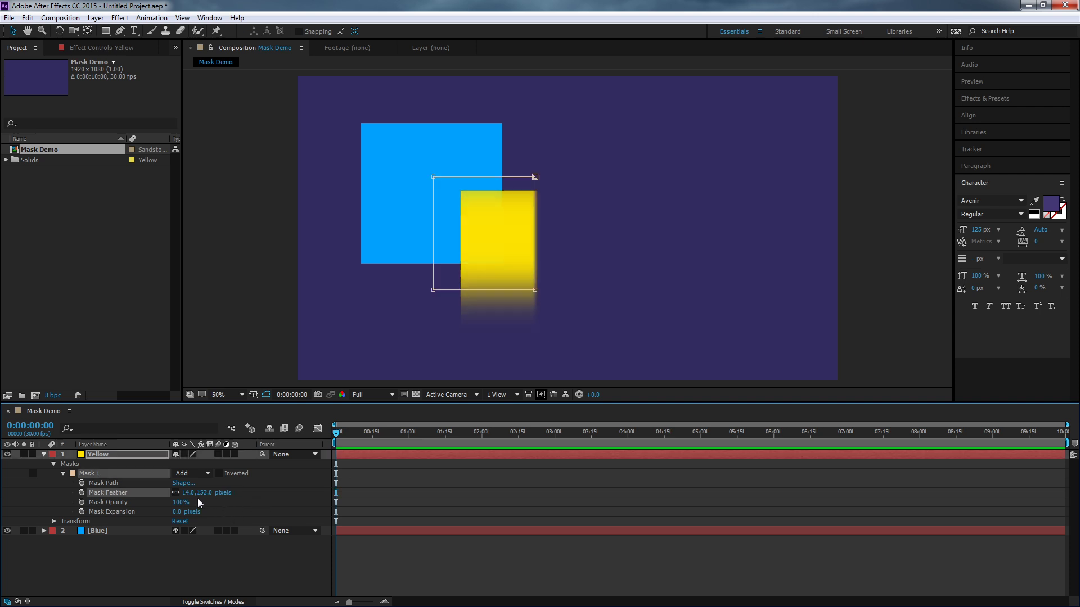
- Unlink Mask 1's feather dimensions and set the horizontal feather to 153 pixels
left_click(191, 493)
left_click(177, 493)
left_click(185, 493)
type("153")
key("Return")
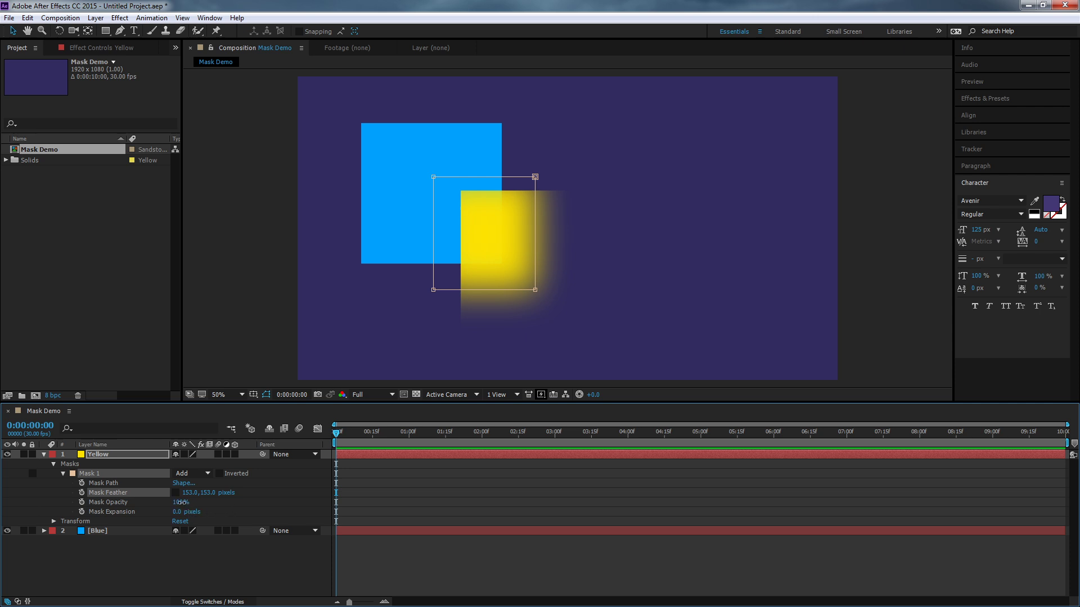
- Lower Mask 1's opacity to 32% on the Yellow layer, and restore it to 100%
left_click_drag(183, 505, 129, 512)
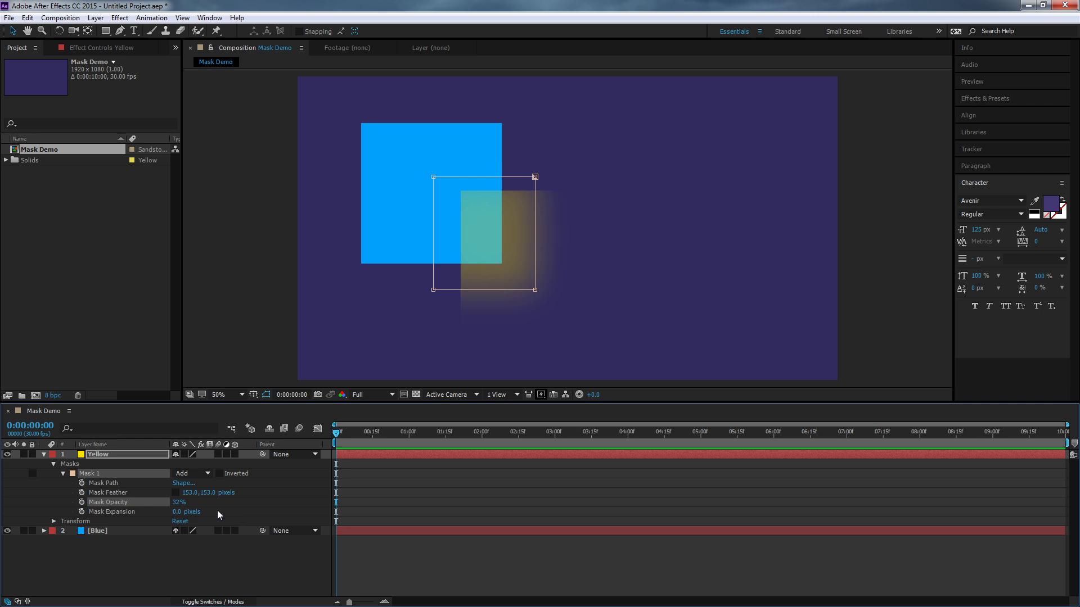
left_click(120, 457)
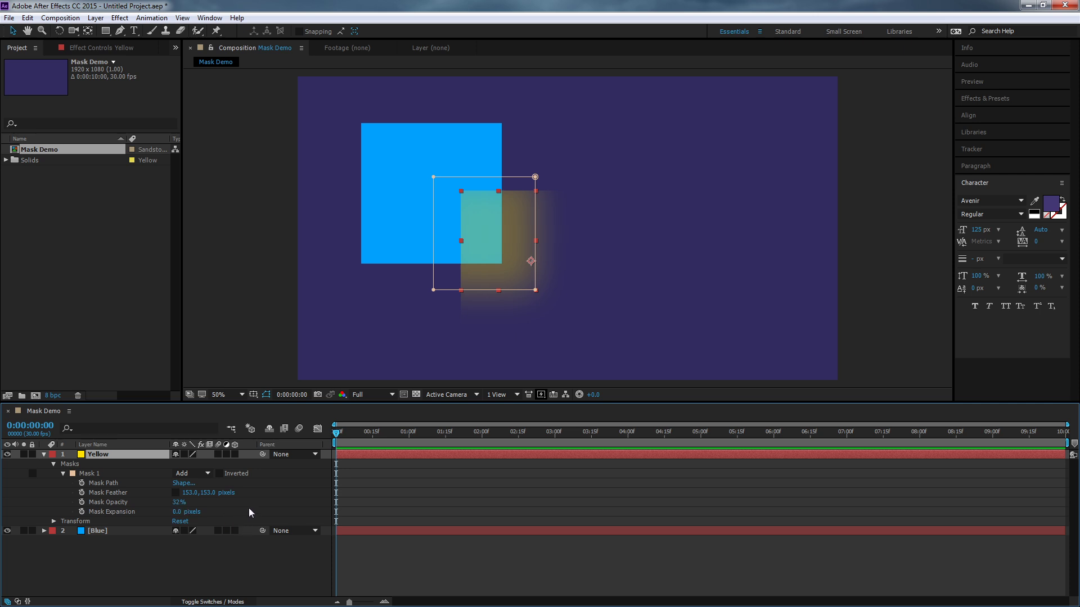
left_click(178, 502)
type("100")
key("Return")
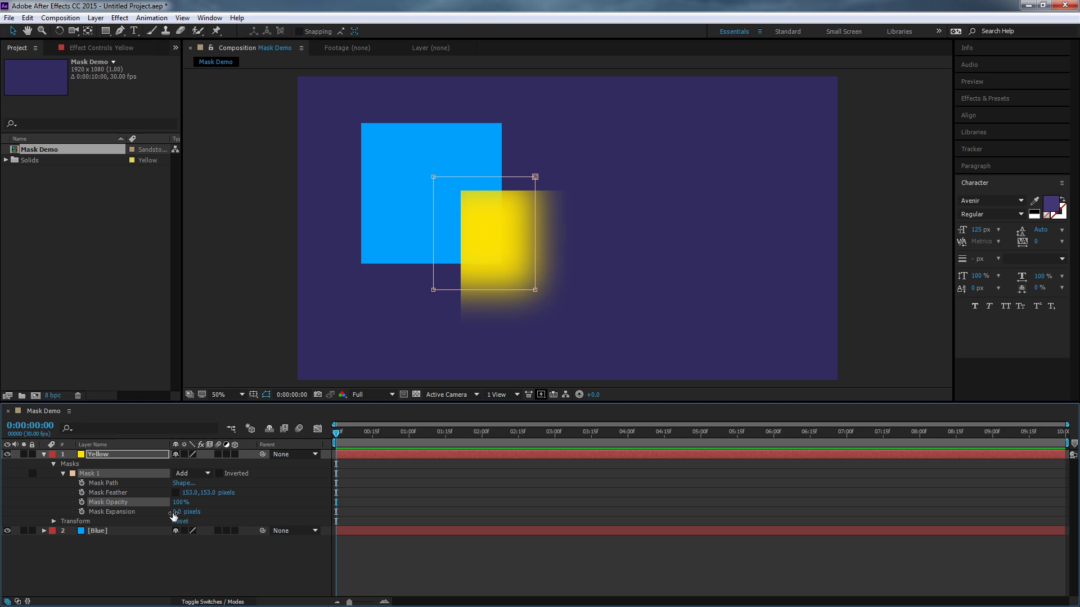
- Remove Mask 1's feathering by setting both its horizontal and vertical feather to 0 pixels
left_click(119, 515)
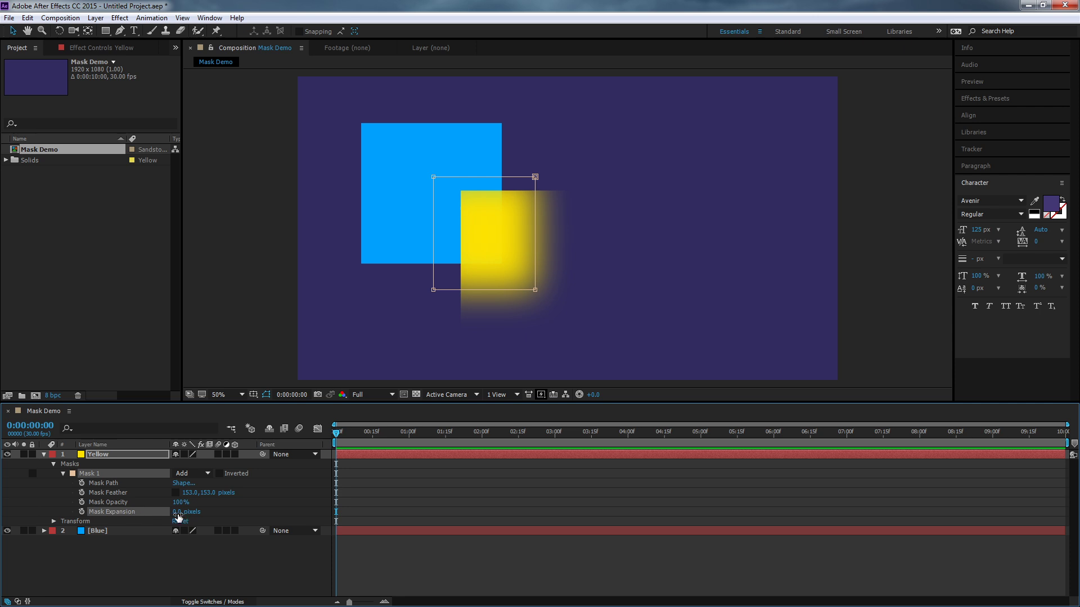
left_click(190, 492)
type("0")
key("Return")
left_click(202, 494)
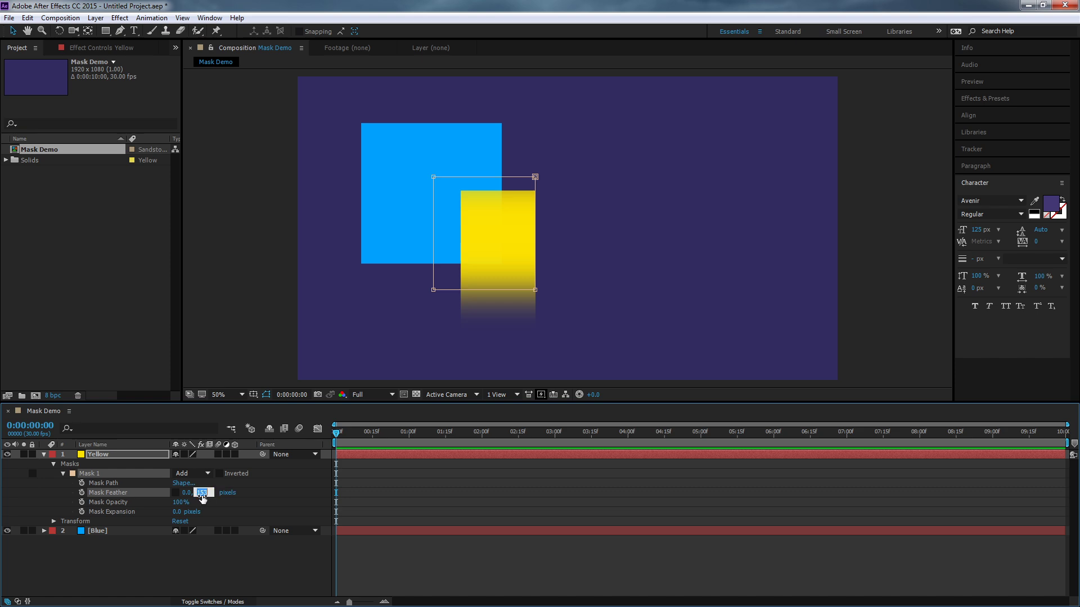
type("0")
key("Return")
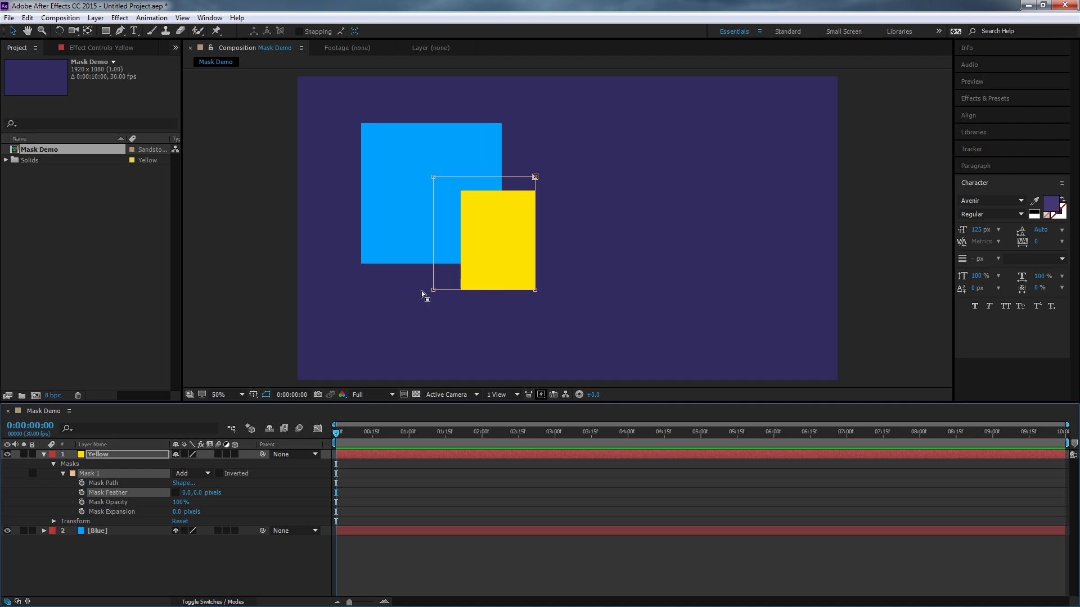
- Set Mask 1's expansion to 10 pixels and increase it further to 100 pixels
left_click(176, 512)
type("10")
key("Return")
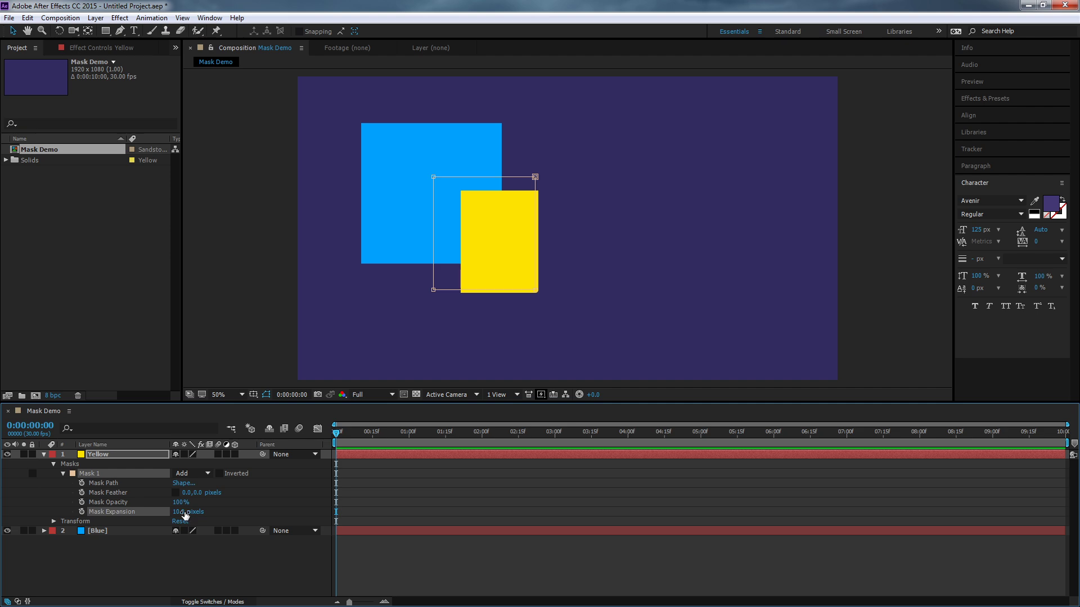
left_click(183, 511)
type("100")
key("Return")
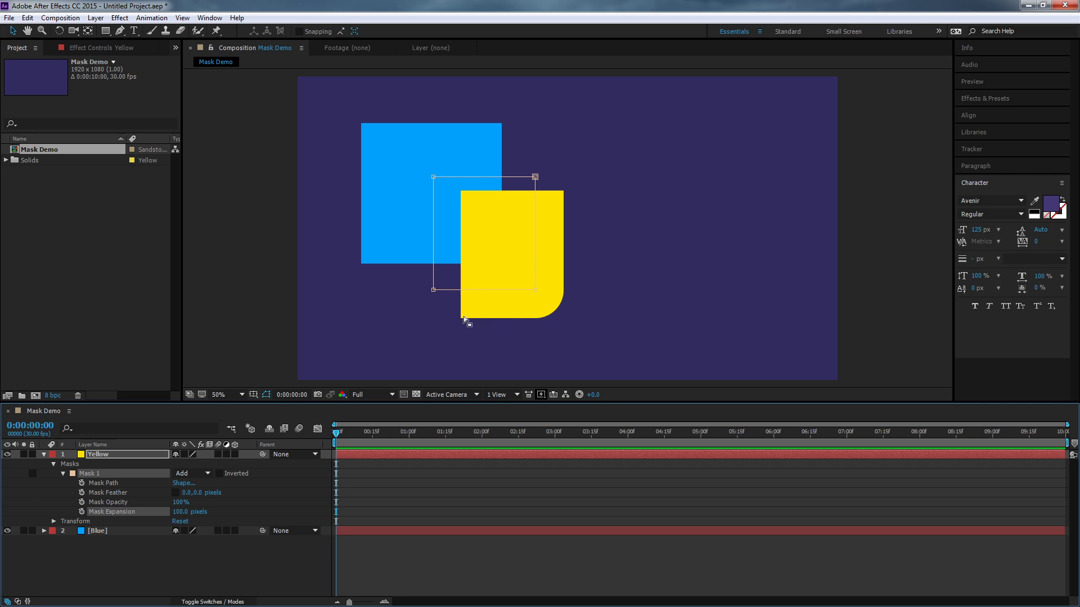
- Contract Mask 1 with an expansion of -50 pixels, expand it to 419 pixels and deselect the layer
left_click(178, 511)
type("-50")
key("Return")
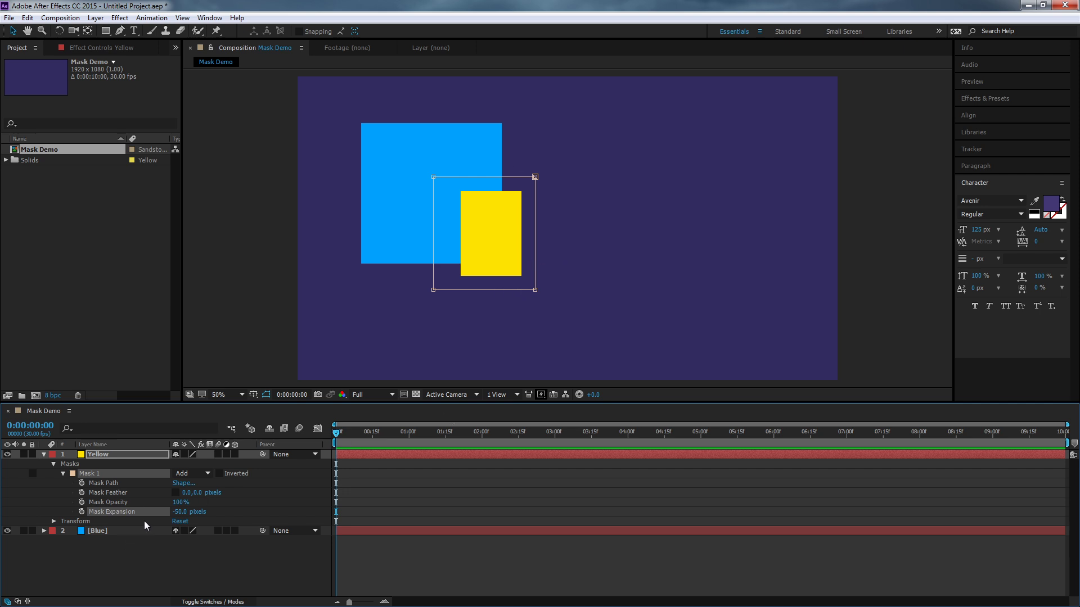
left_click_drag(180, 514, 473, 538)
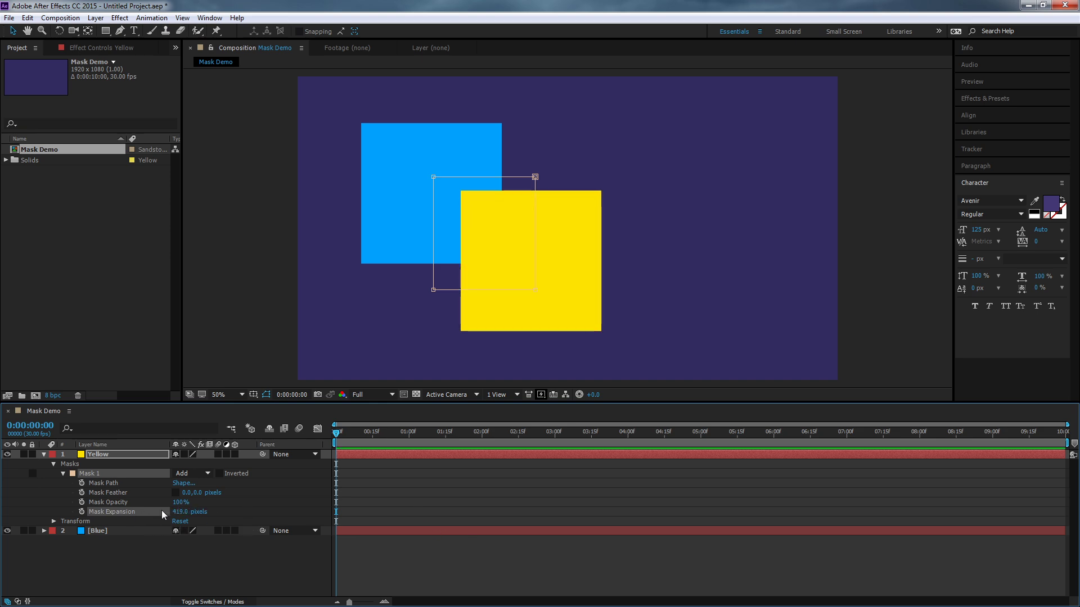
left_click(267, 512)
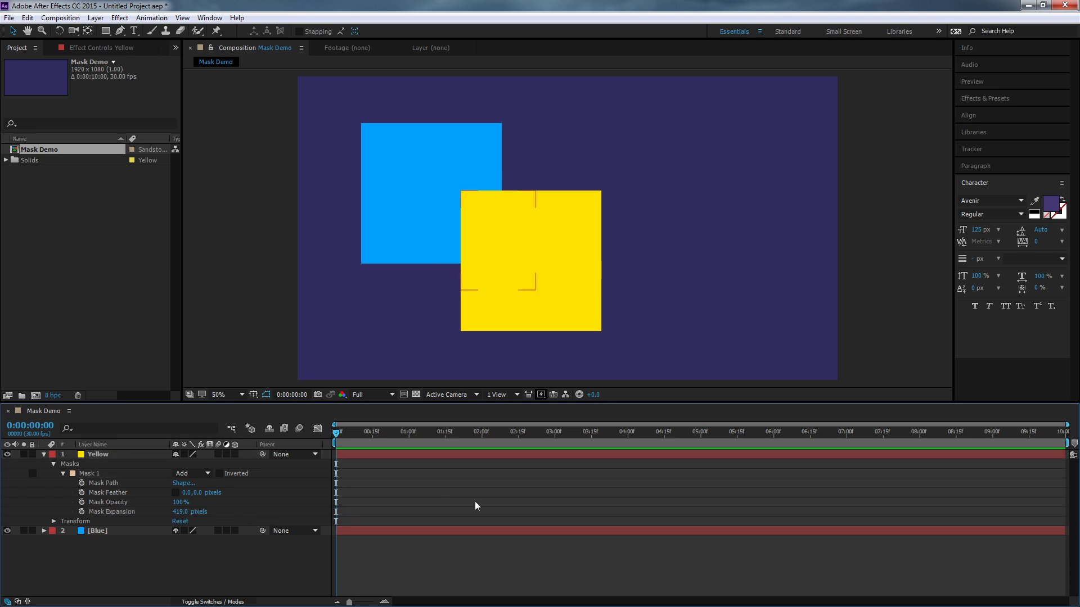